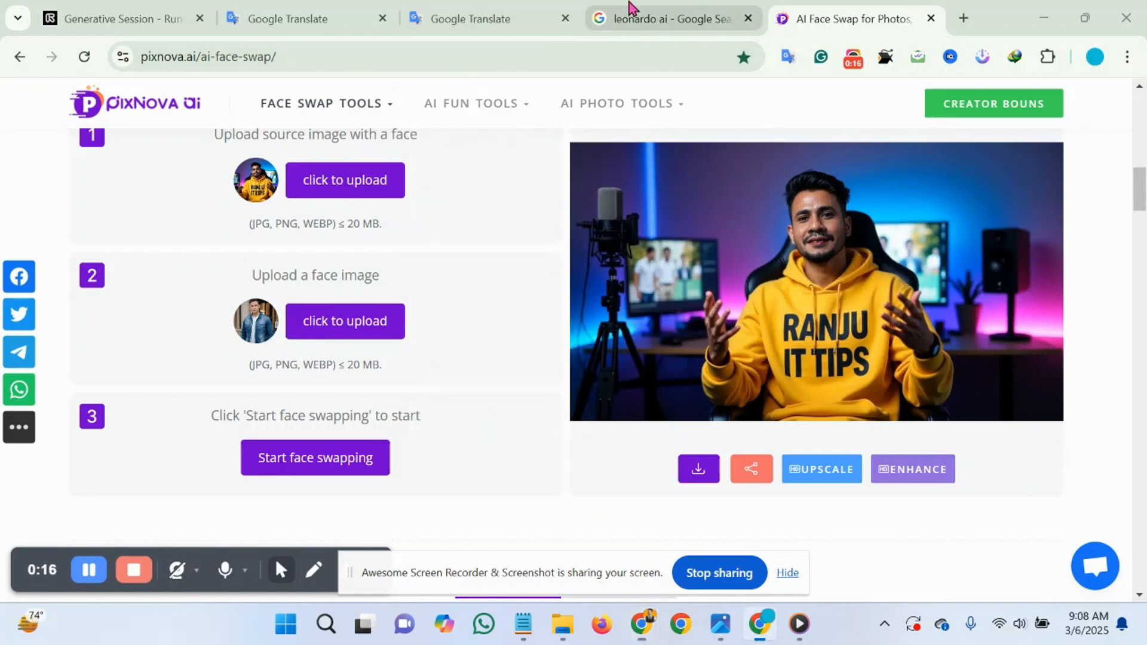
# - Open the Leonardo AI site from the Google search results and go to its Image Creation tool
pyautogui.click(630, 10)
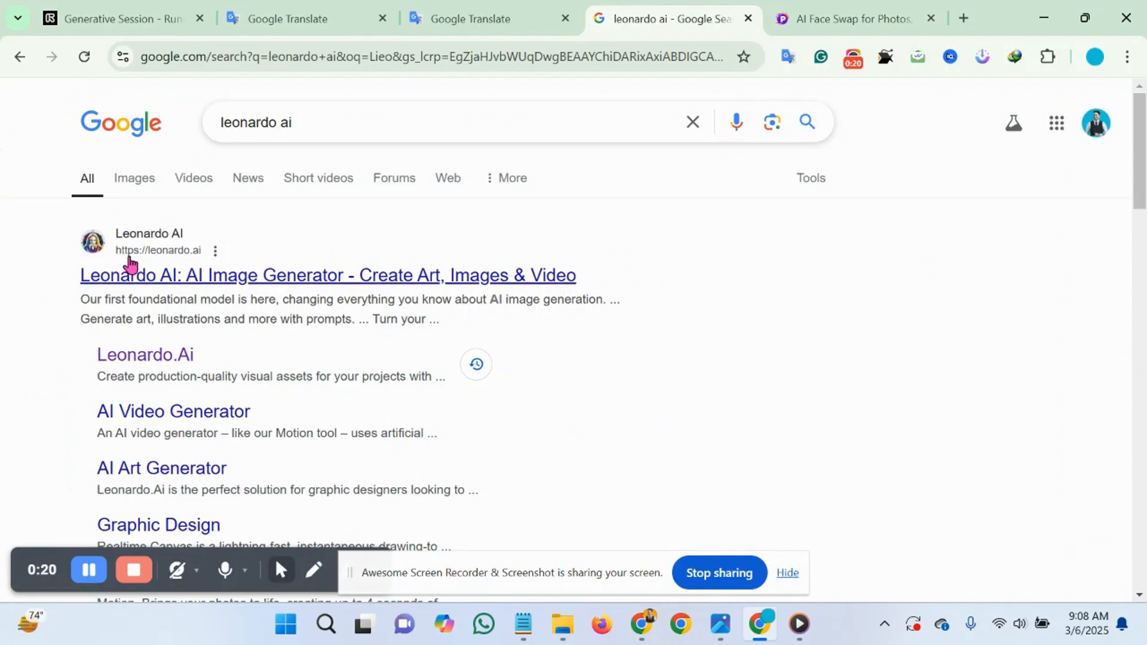
pyautogui.rightClick(220, 243)
pyautogui.click(244, 265)
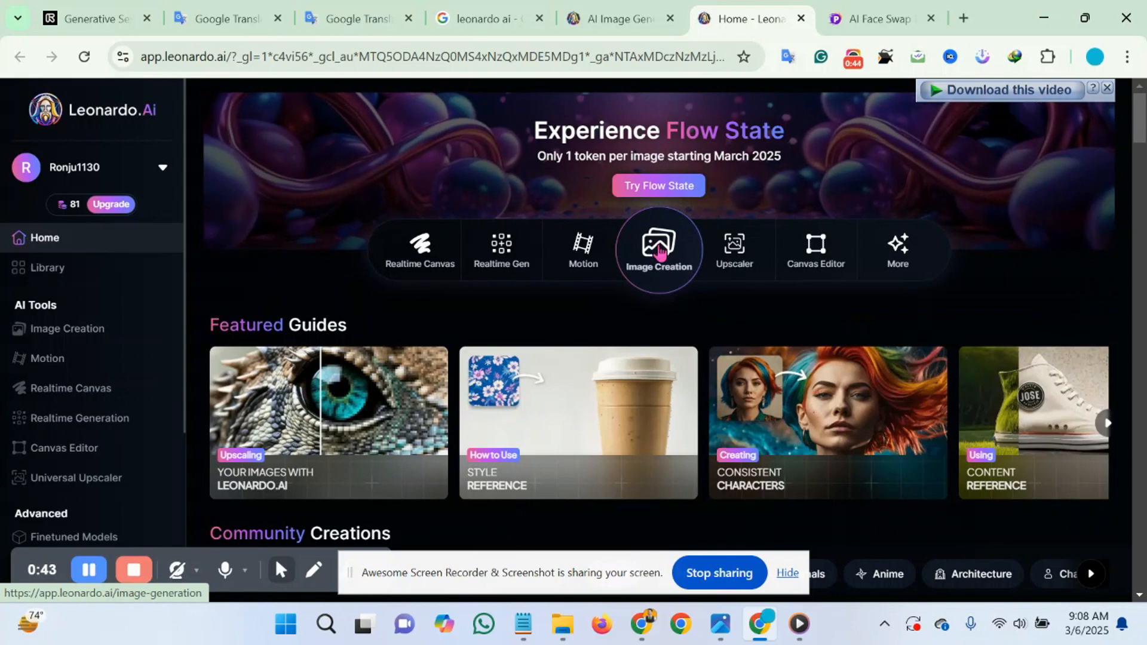
pyautogui.click(660, 251)
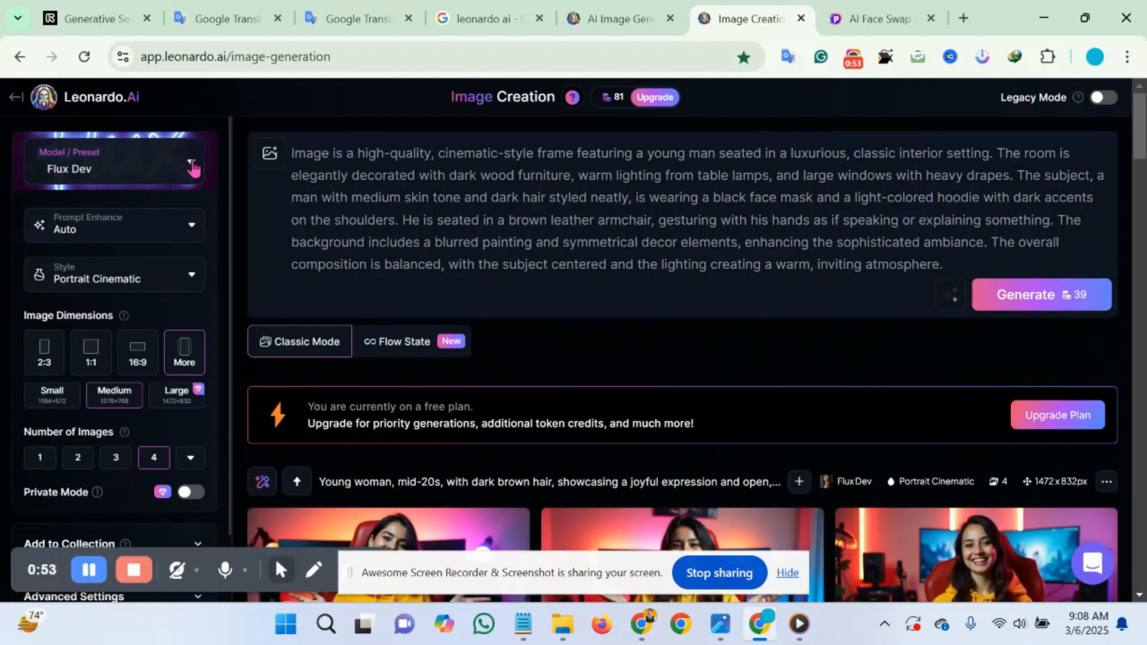
# - Show the available models and presets, keeping Flux Dev, and set Prompt Enhance to Off
pyautogui.click(193, 166)
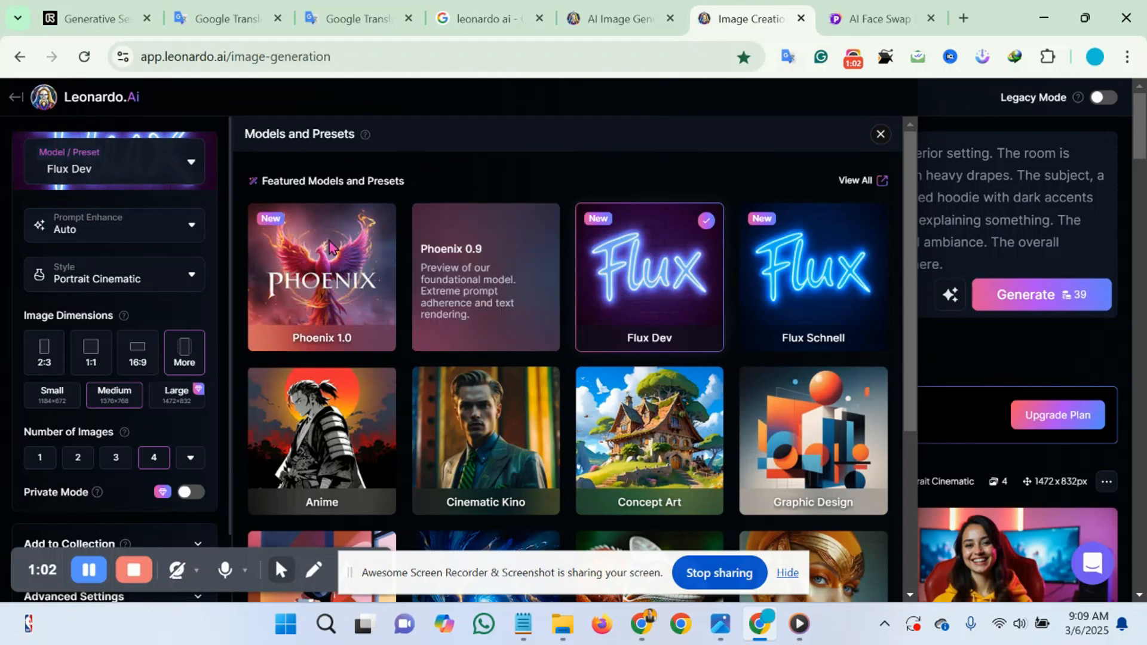
pyautogui.click(191, 233)
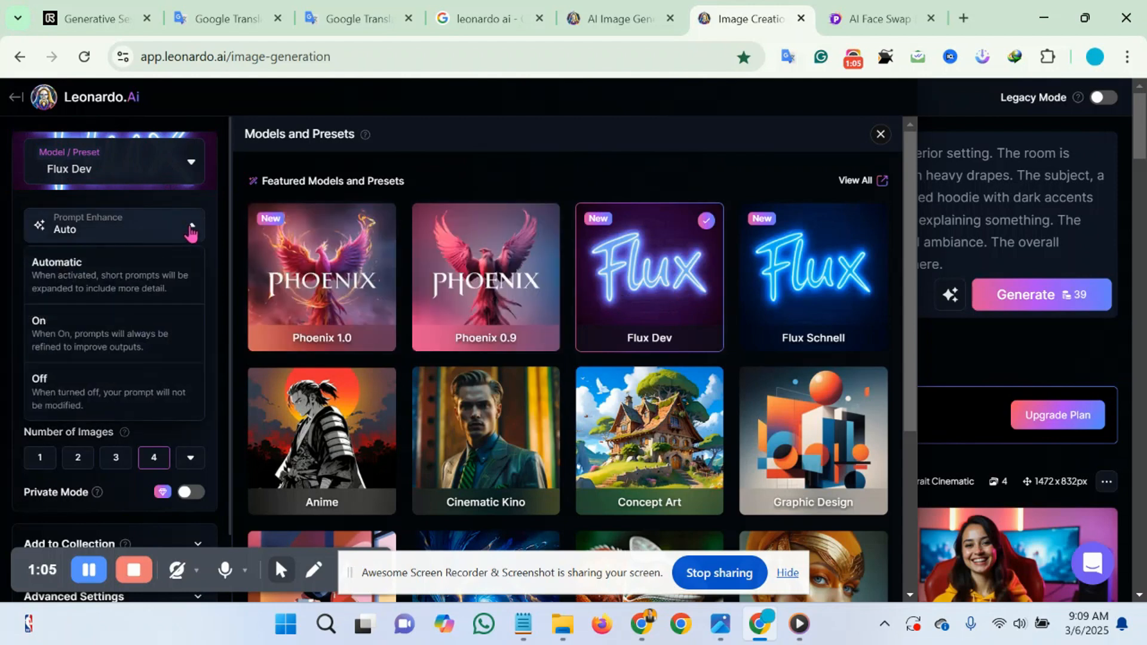
pyautogui.click(51, 387)
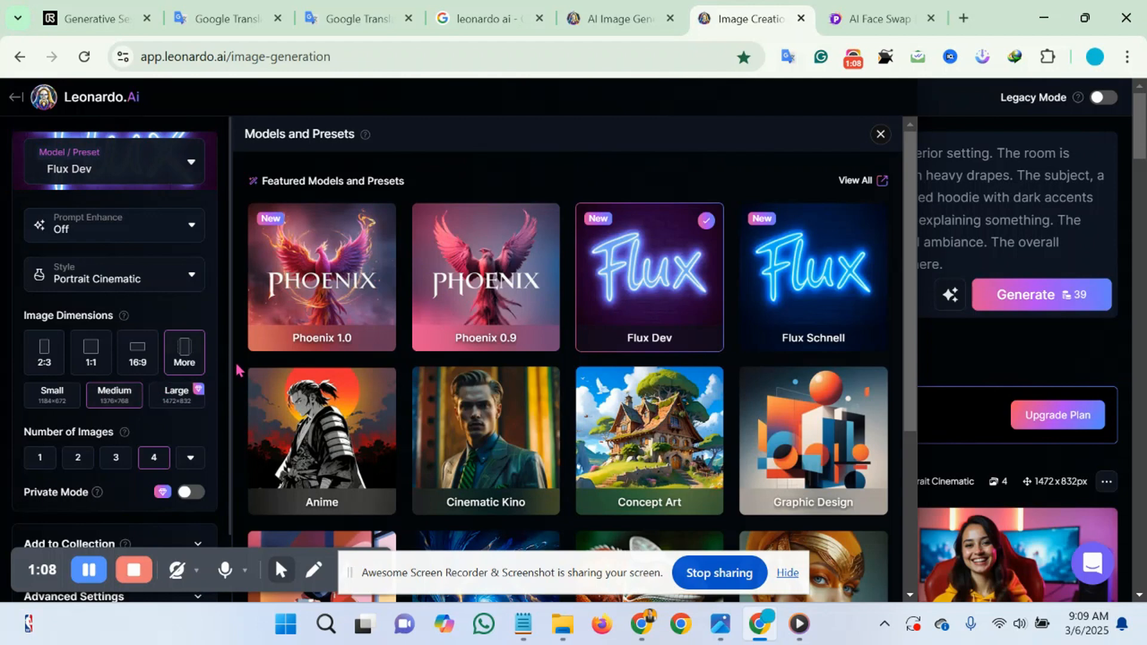
# - Choose the Portrait Cinematic style and review the aspect ratio options in the additional image dimensions
pyautogui.click(193, 277)
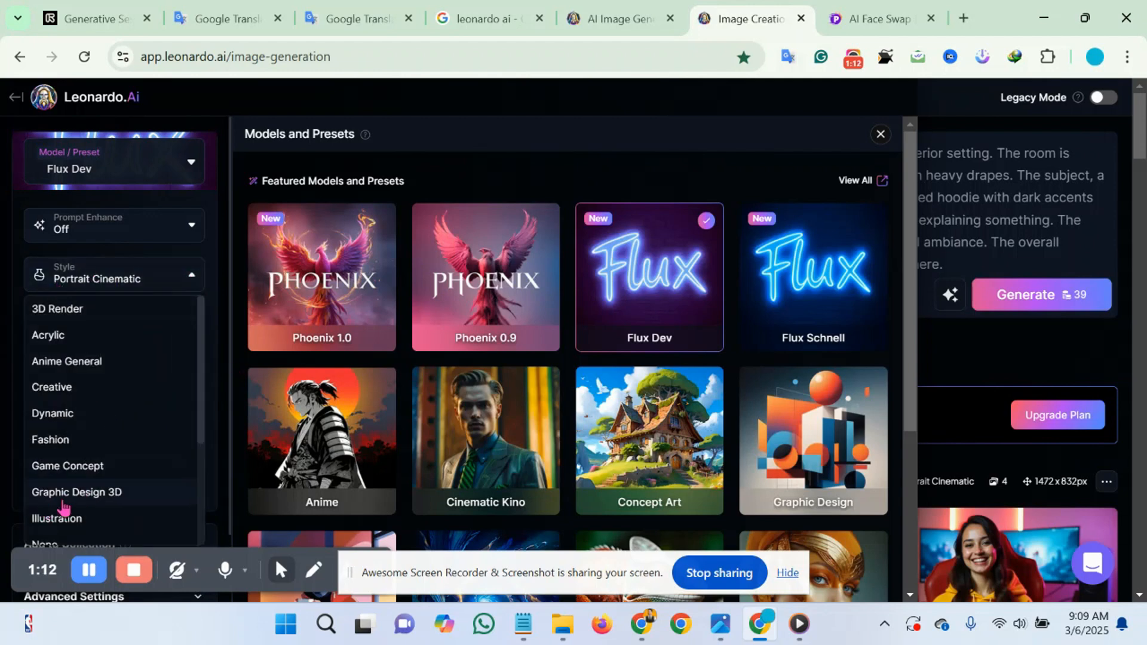
pyautogui.scroll(-3, 118, 410)
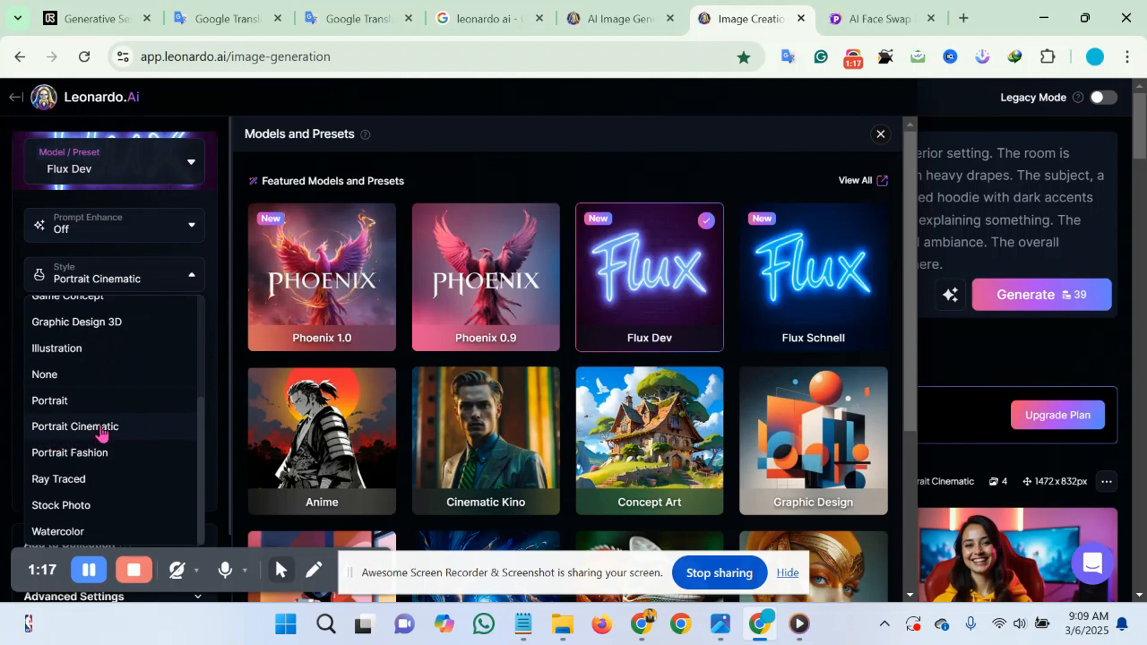
pyautogui.click(102, 428)
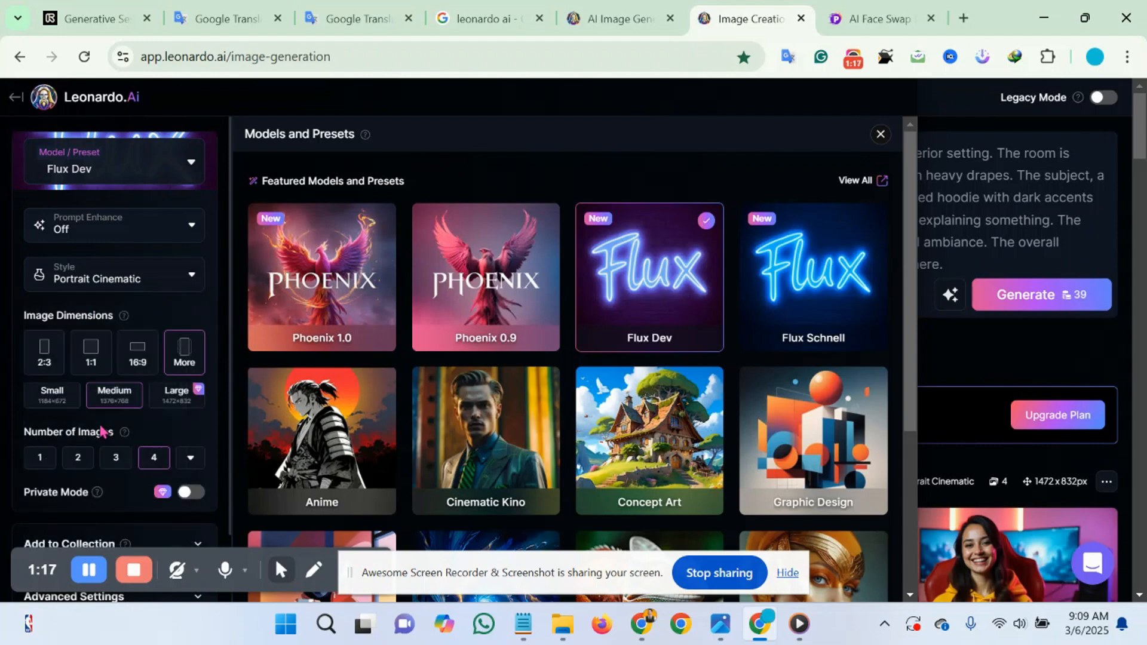
pyautogui.click(185, 361)
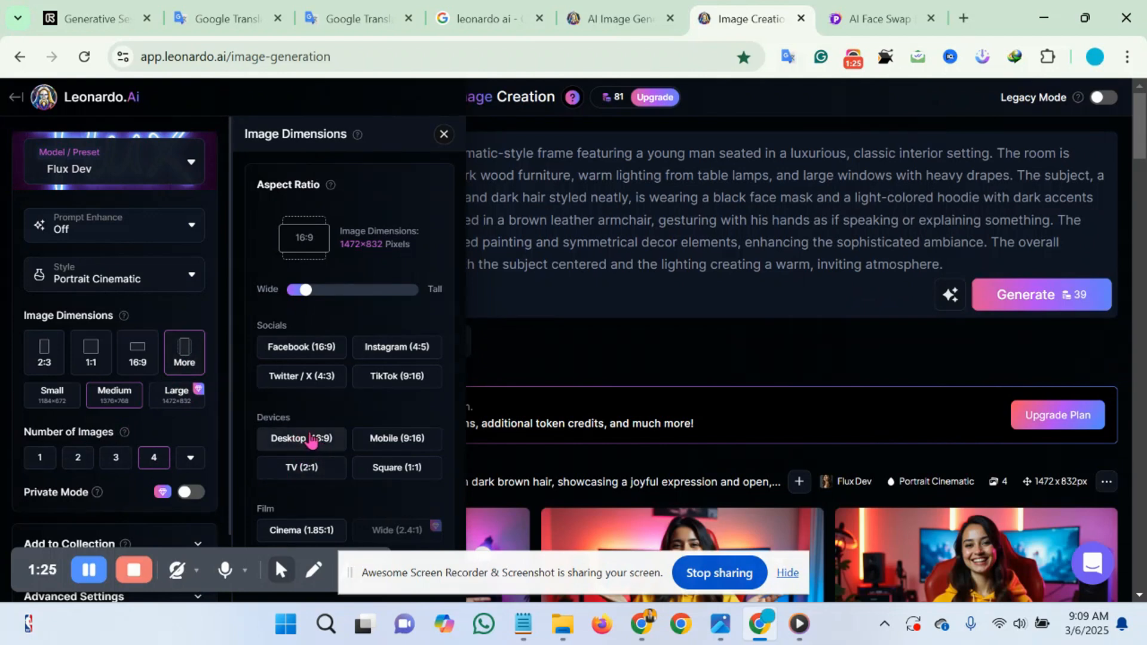
pyautogui.click(442, 134)
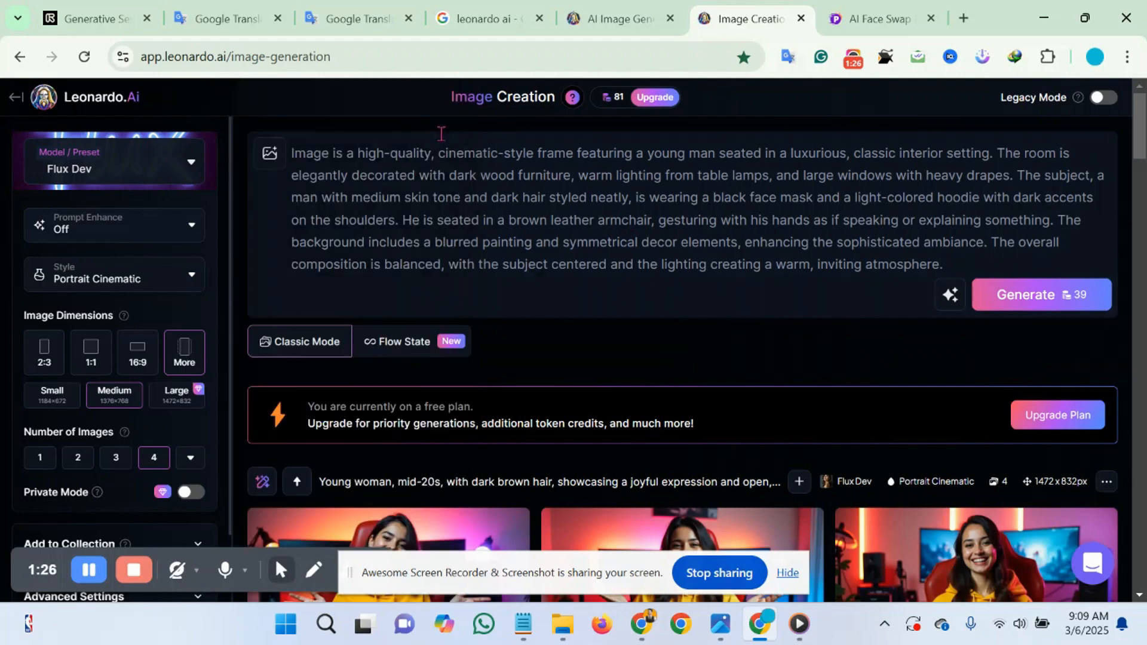
# - Examine the previously generated images in the generation history and compare them with the image prompt area
pyautogui.scroll(-2, 853, 258)
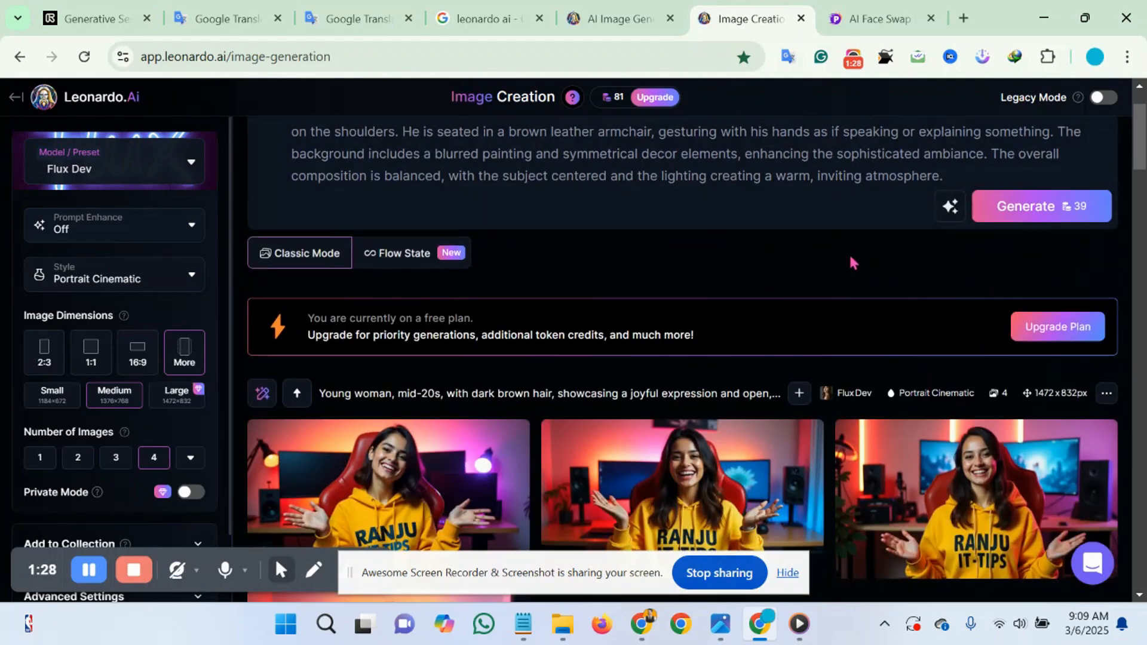
pyautogui.scroll(2, 709, 320)
pyautogui.scroll(-7, 446, 230)
pyautogui.scroll(-5, 493, 395)
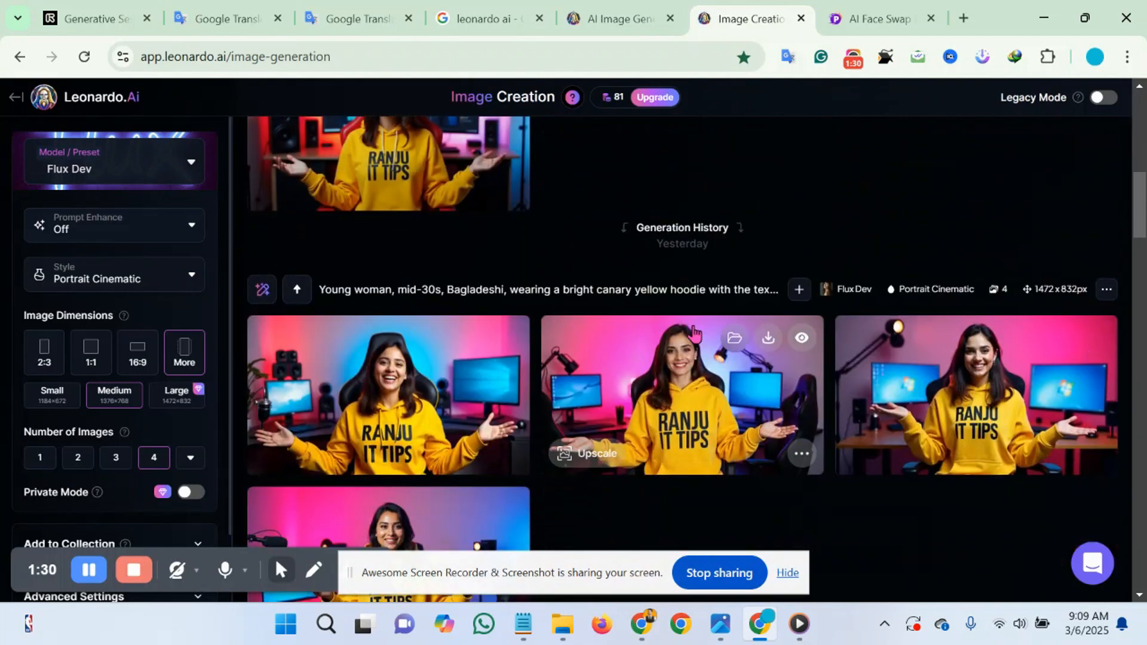
pyautogui.scroll(-7, 730, 392)
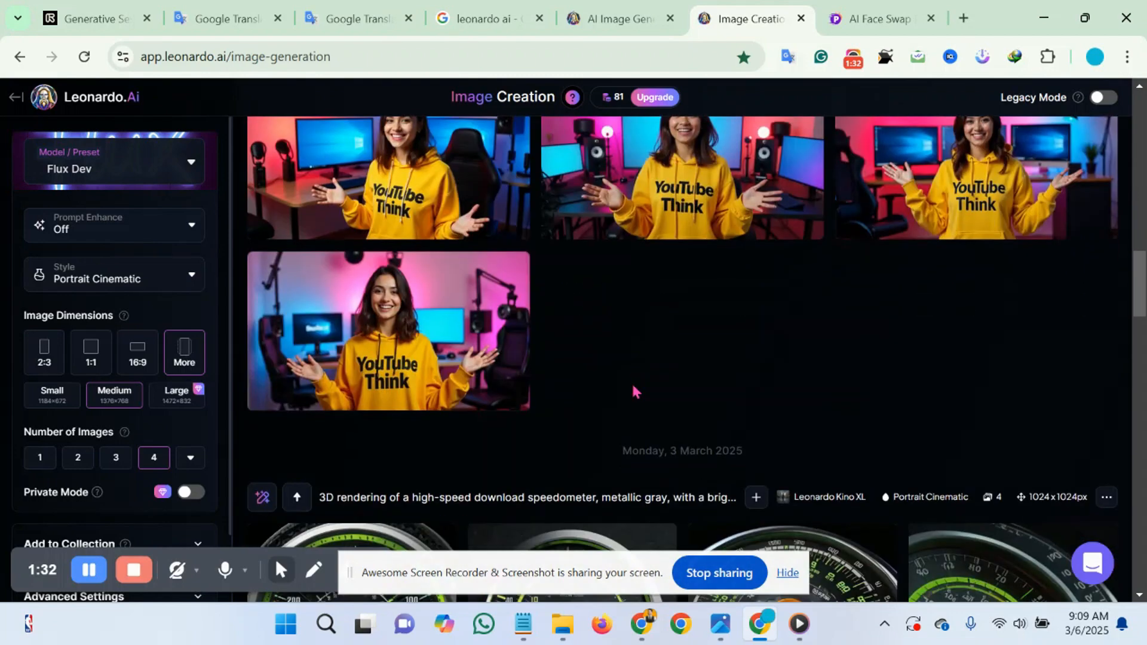
pyautogui.scroll(9, 635, 391)
pyautogui.scroll(10, 657, 389)
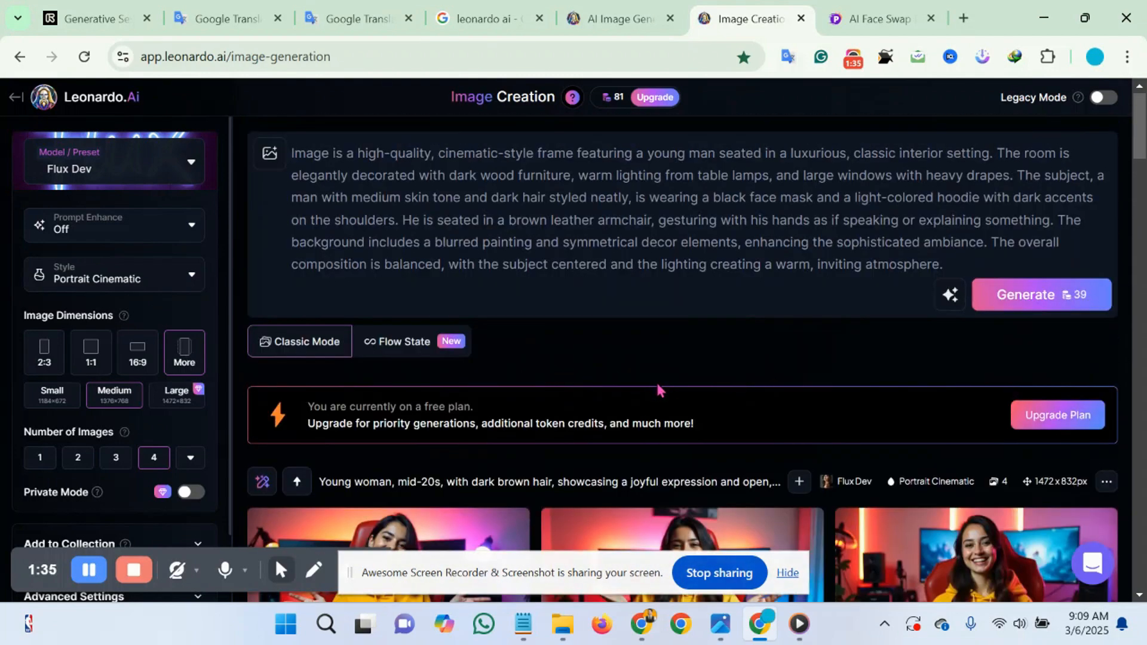
pyautogui.scroll(-4, 605, 257)
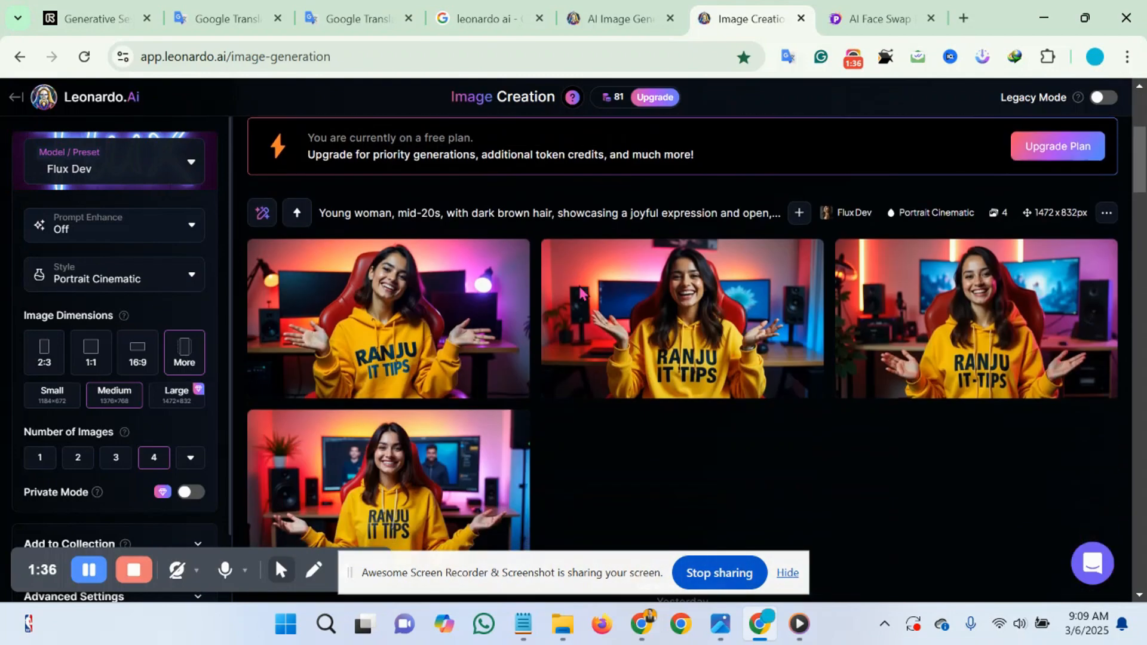
pyautogui.scroll(4, 661, 282)
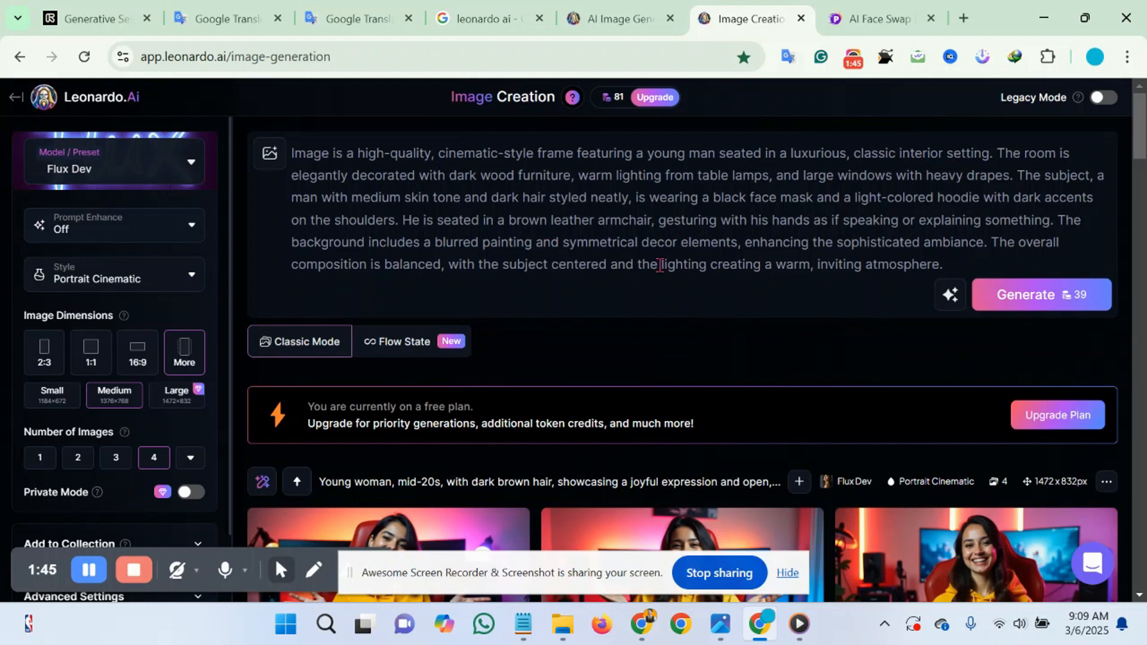
pyautogui.scroll(-3, 619, 266)
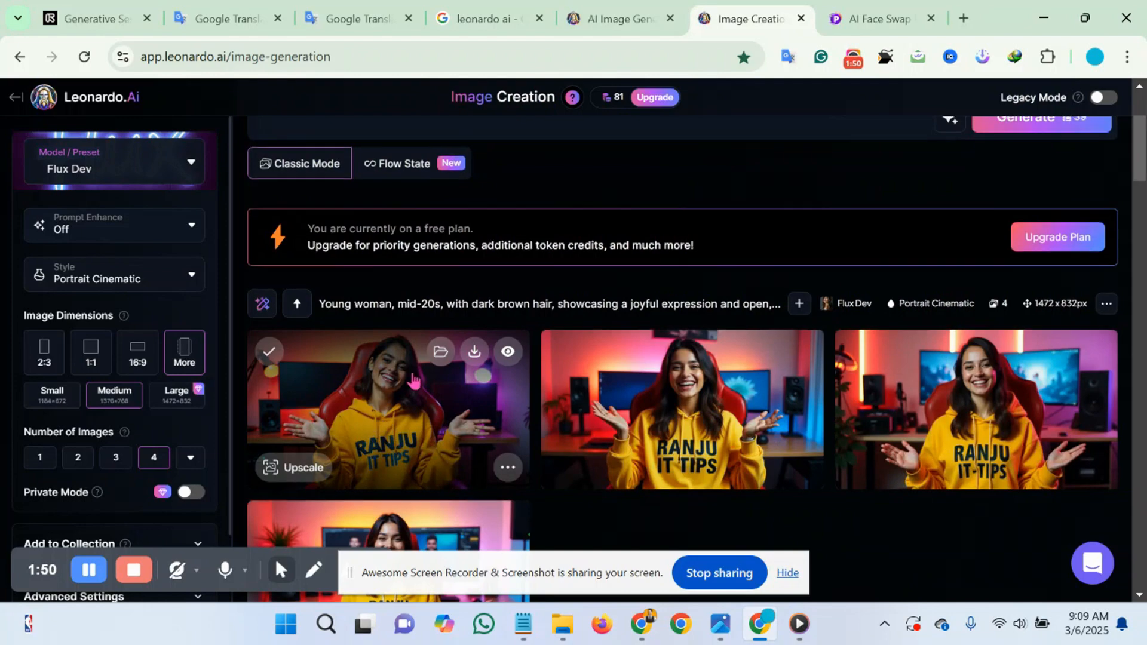
pyautogui.scroll(3, 518, 223)
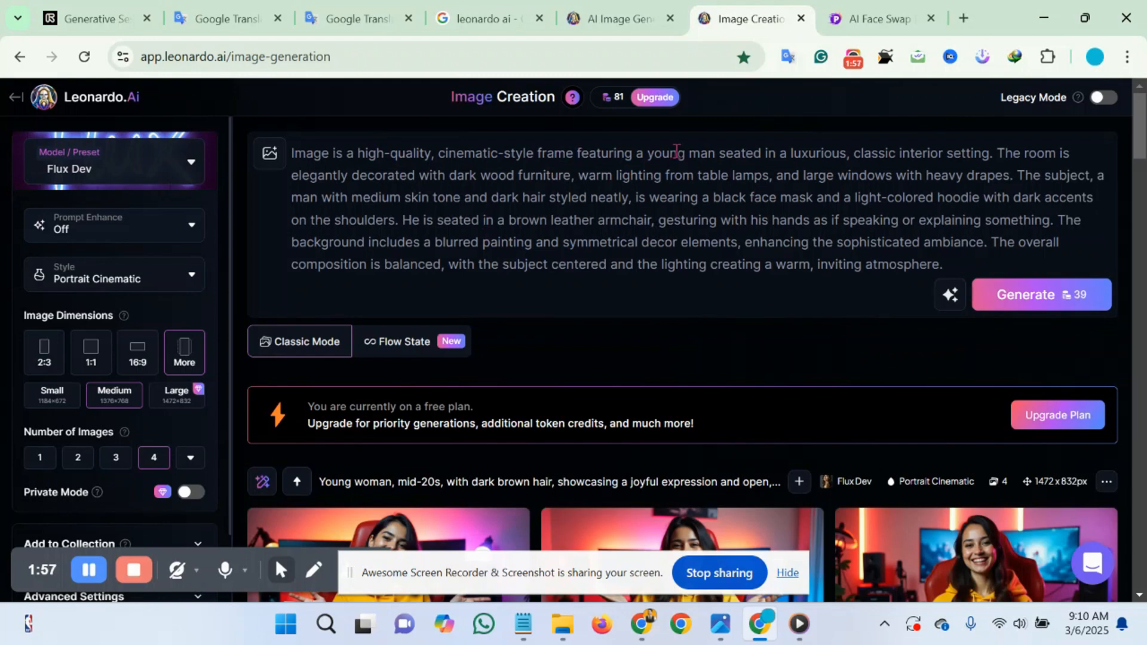
pyautogui.scroll(-3, 529, 214)
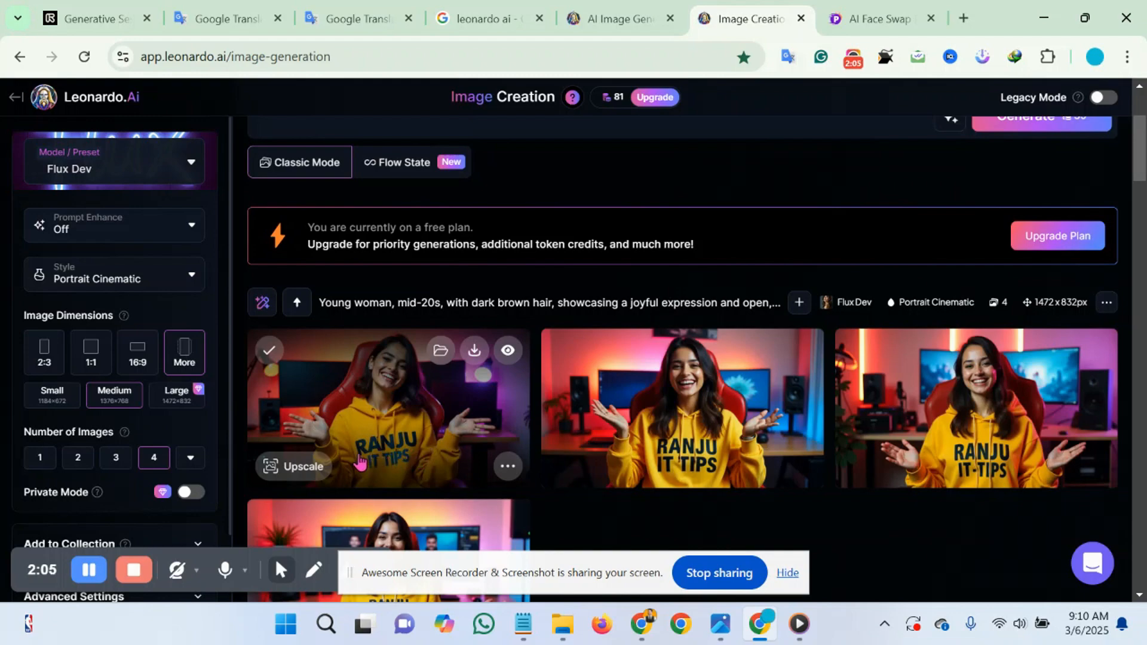
pyautogui.scroll(3, 489, 413)
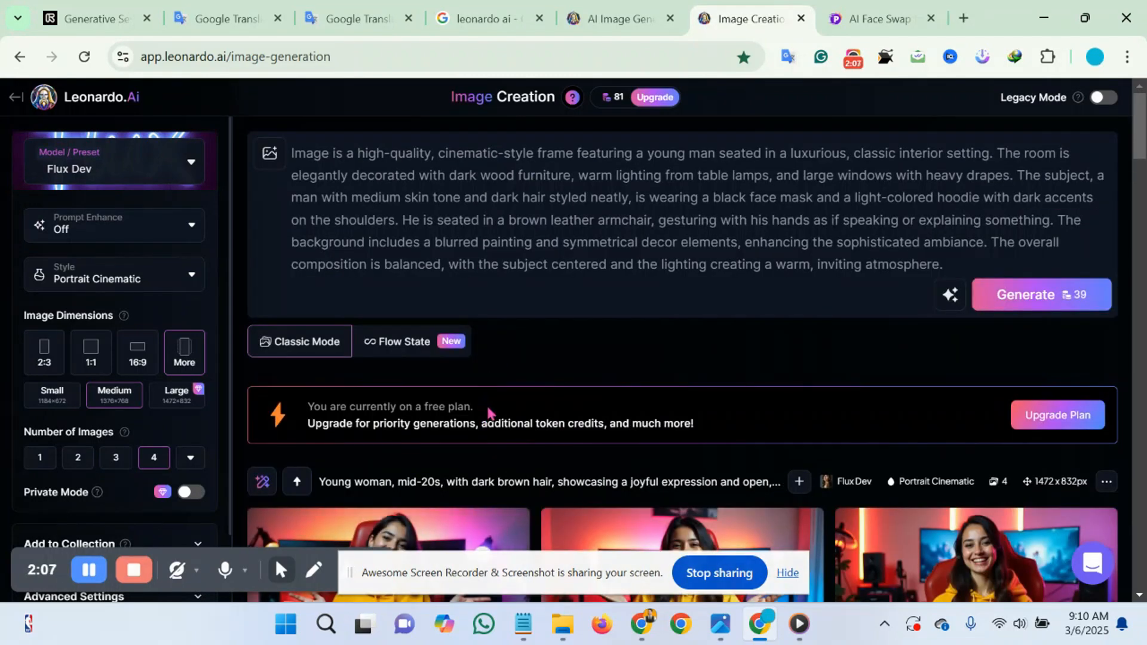
pyautogui.scroll(-3, 413, 359)
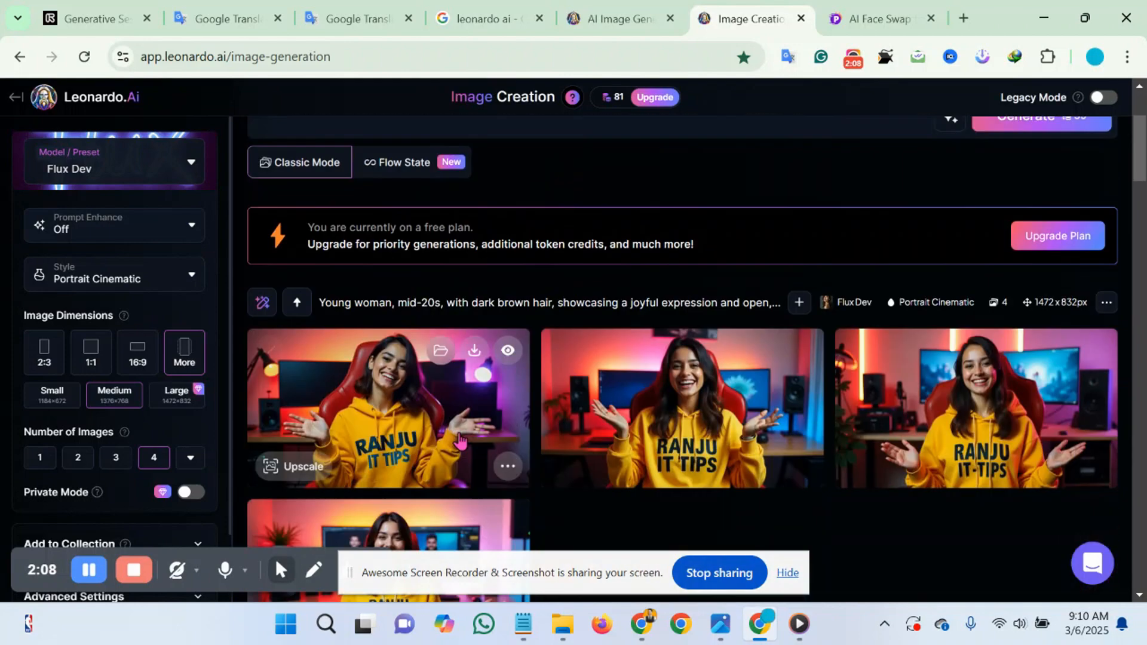
pyautogui.scroll(3, 597, 388)
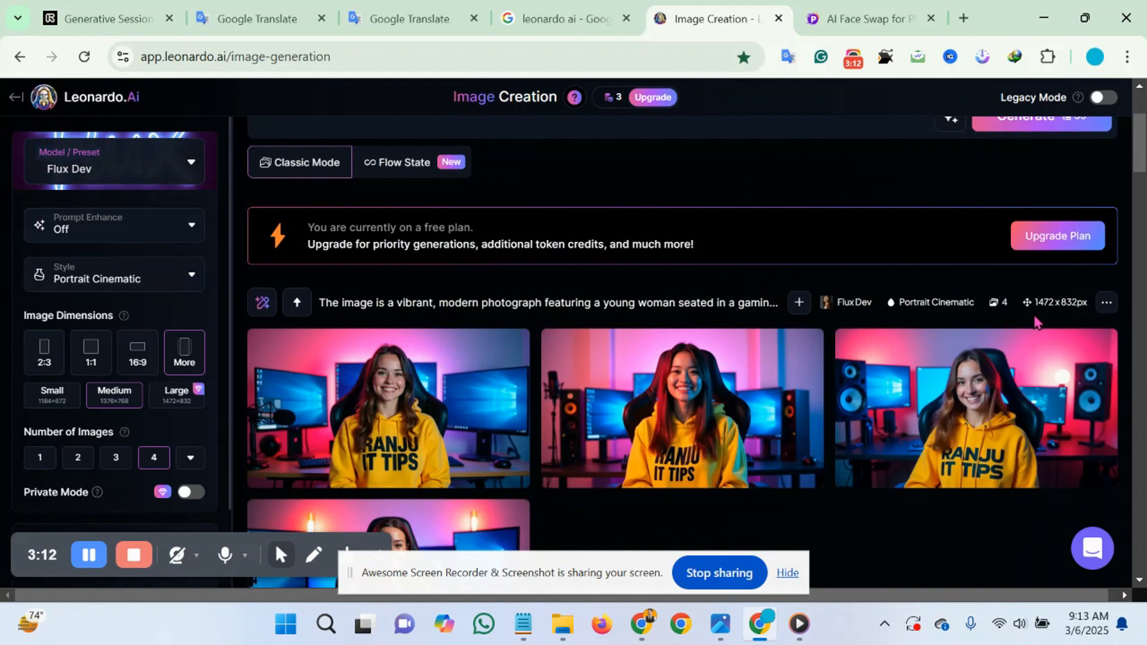
# - View the generated images of the woman in the yellow RANJU IT TIPS hoodie enlarged, one after another
pyautogui.scroll(-3, 1071, 317)
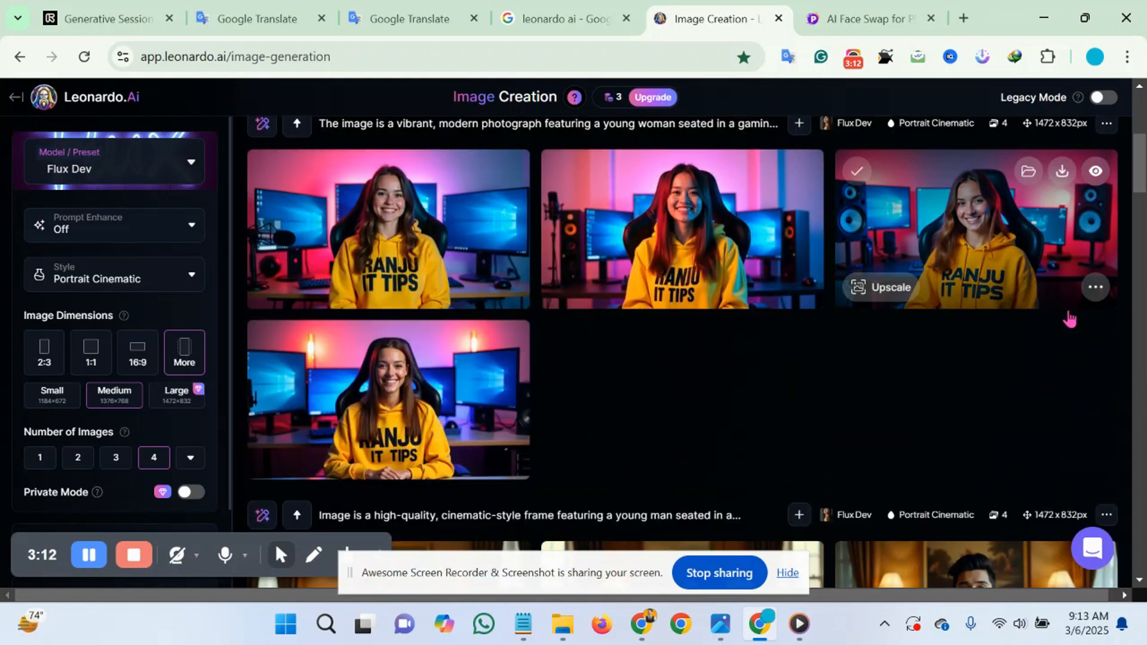
pyautogui.moveTo(494, 230)
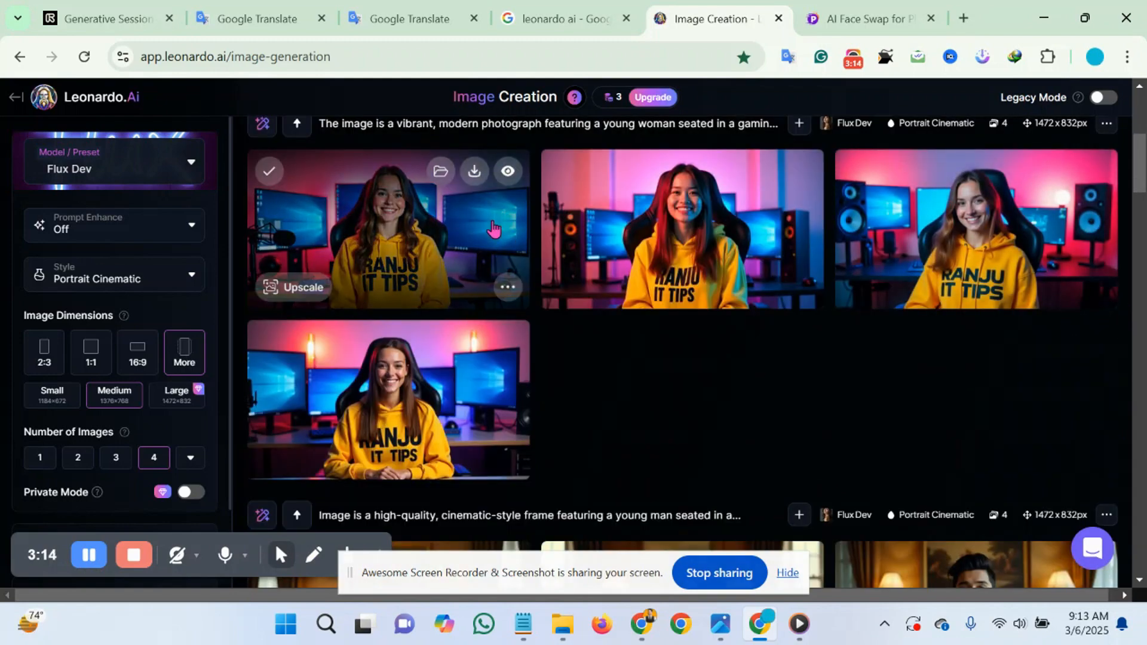
pyautogui.click(450, 223)
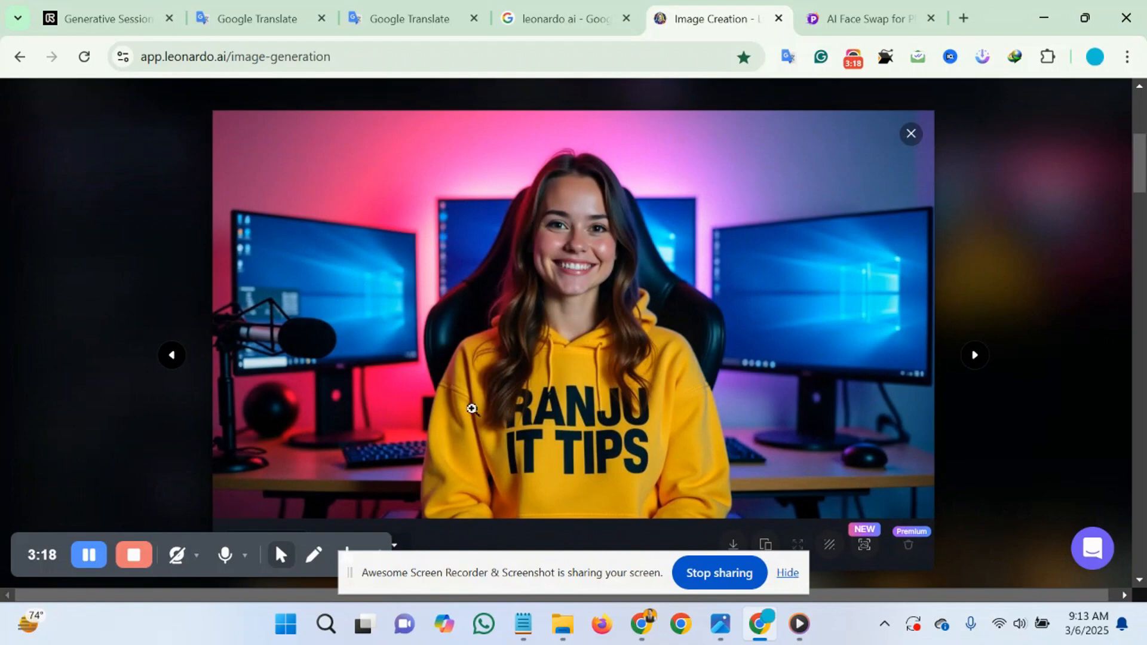
pyautogui.click(975, 360)
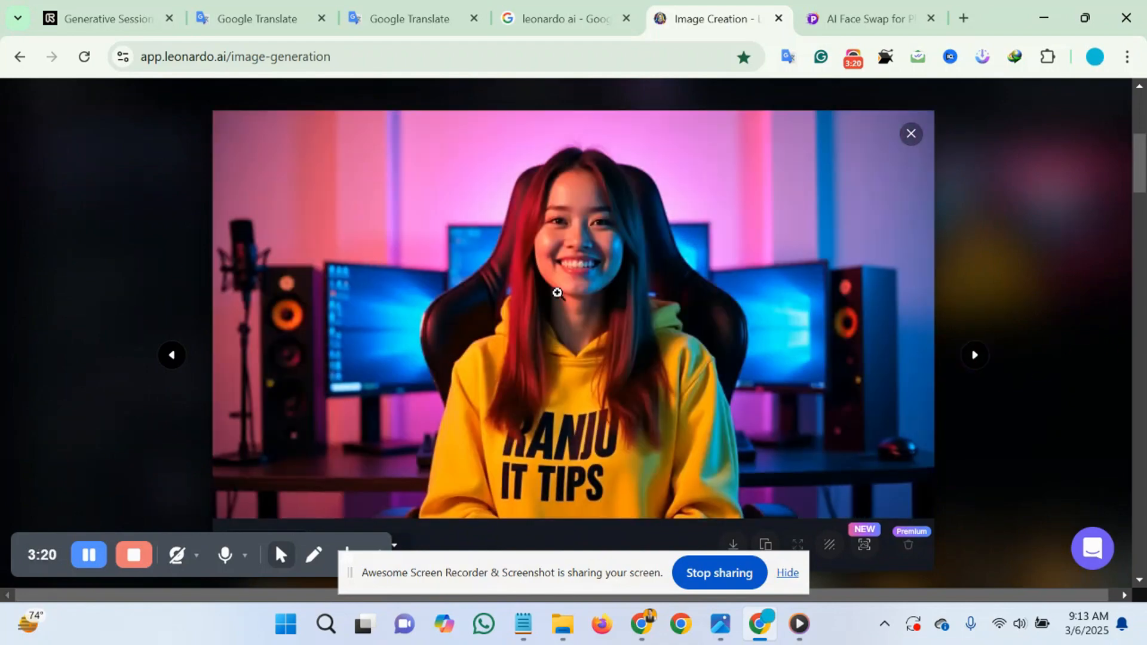
pyautogui.click(976, 363)
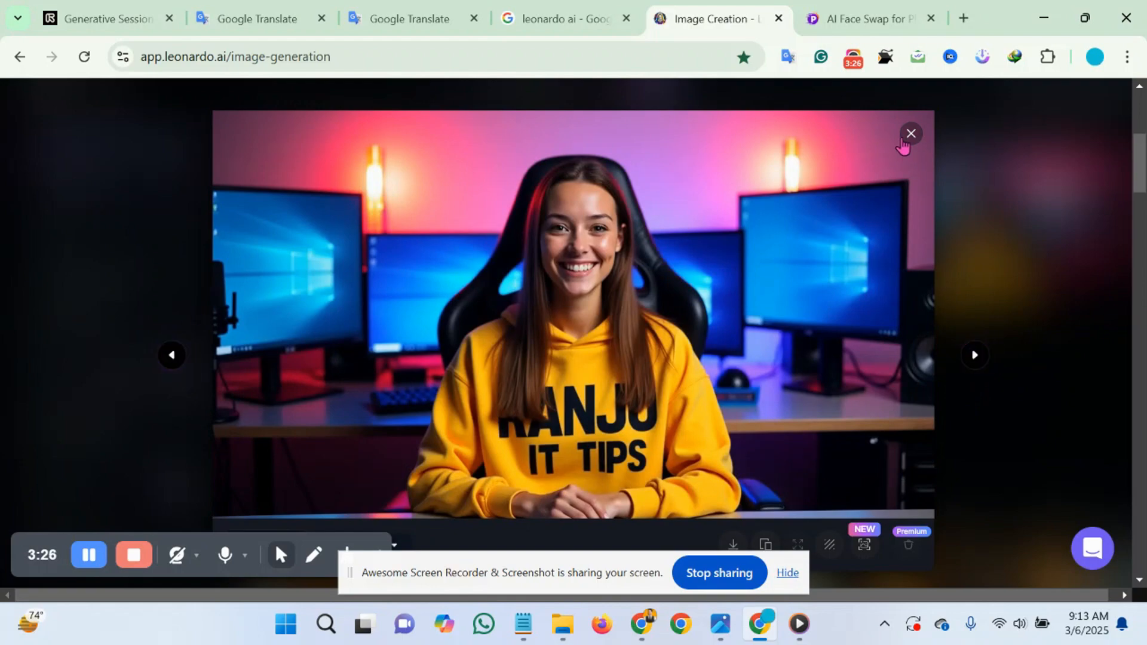
pyautogui.click(904, 141)
# - Download the first generated image of the woman in the yellow hoodie, with the microphone and monitors around her
pyautogui.scroll(-4, 768, 320)
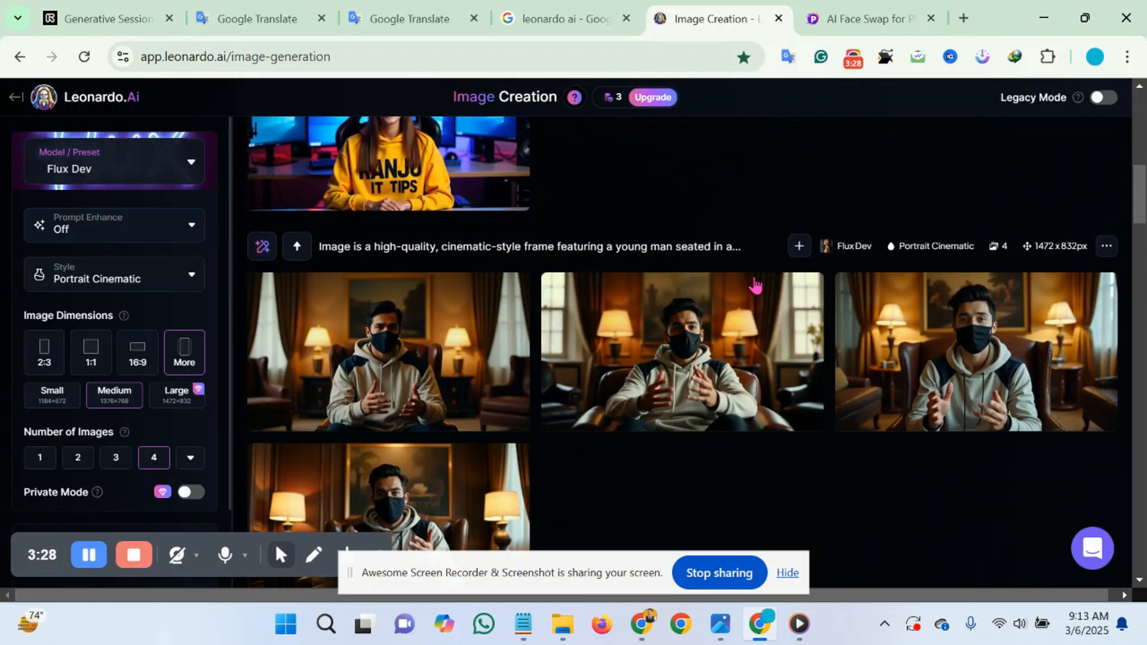
pyautogui.scroll(2, 755, 286)
pyautogui.scroll(2, 538, 329)
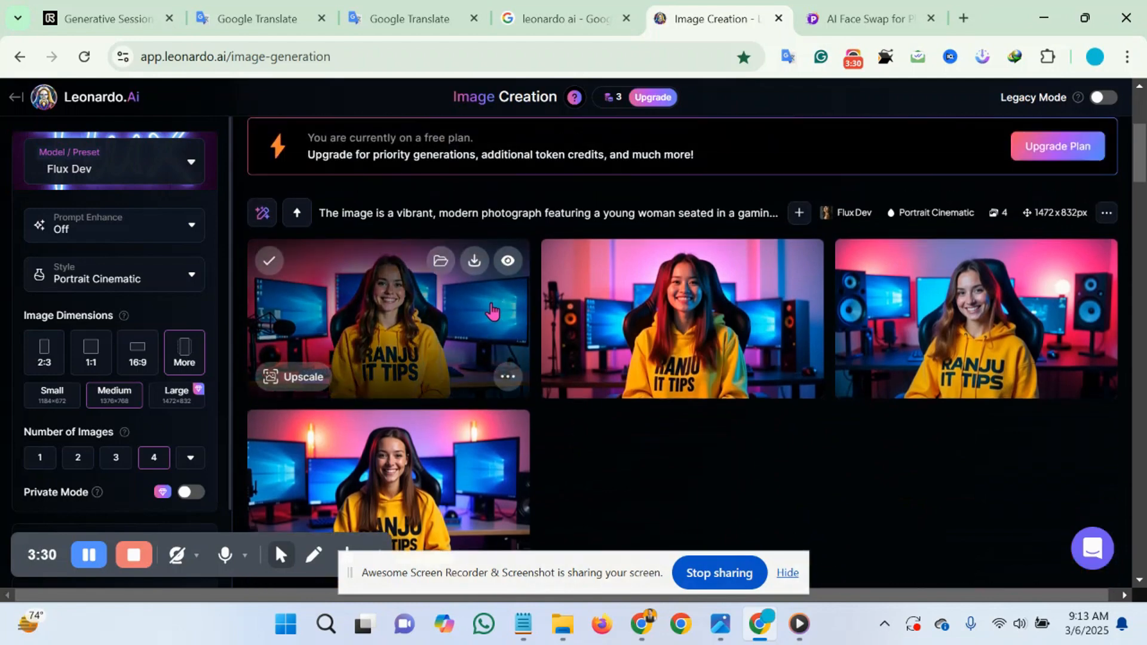
pyautogui.click(461, 320)
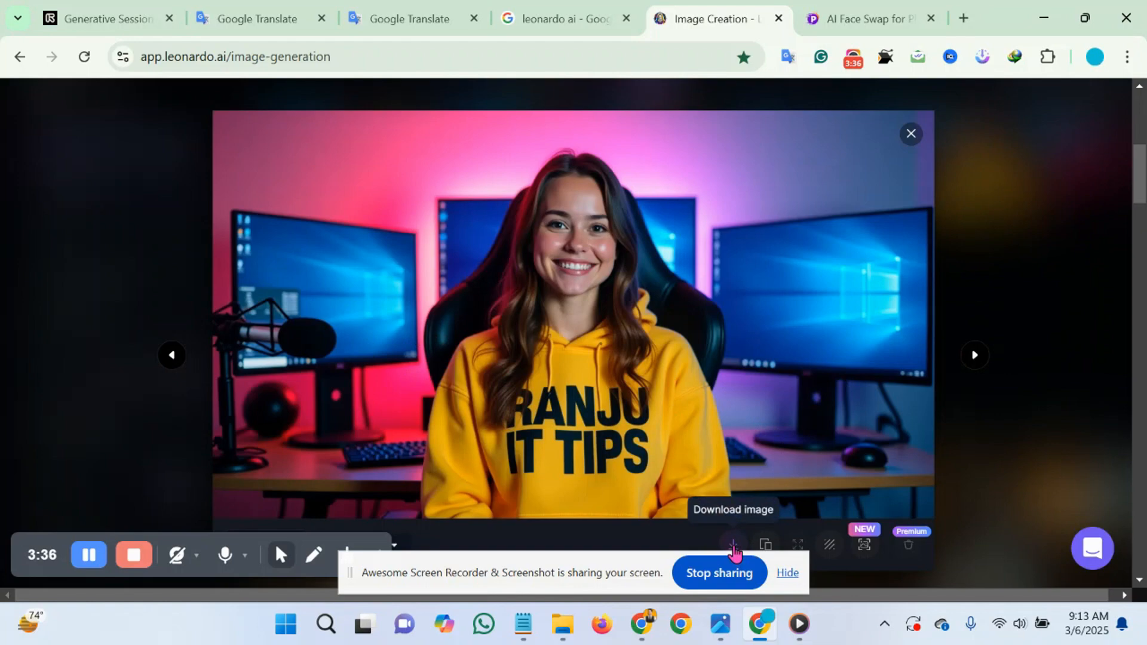
pyautogui.click(734, 545)
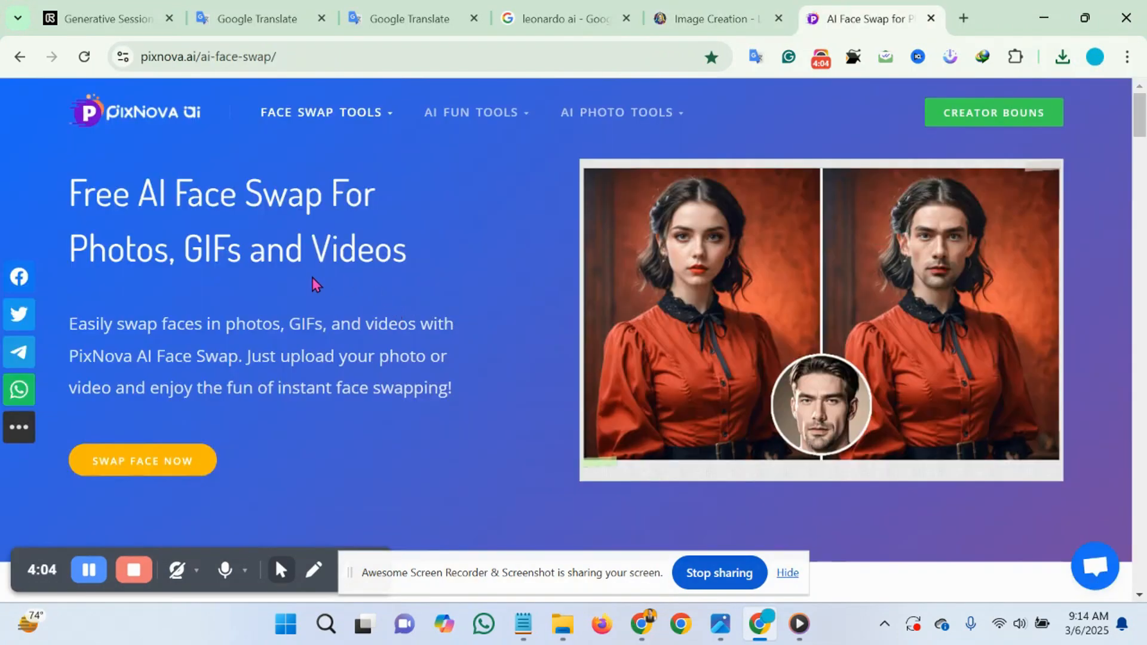
# - Look over the PixNova AI Face Swap page and reveal its full web address
pyautogui.scroll(-5, 311, 282)
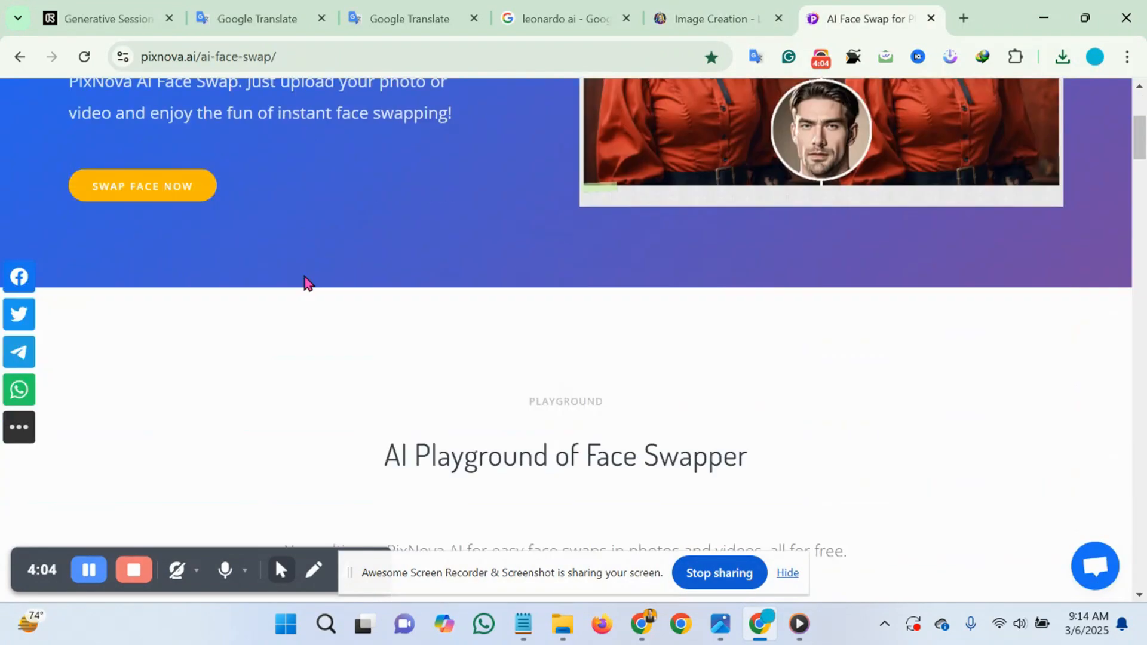
pyautogui.scroll(5, 307, 281)
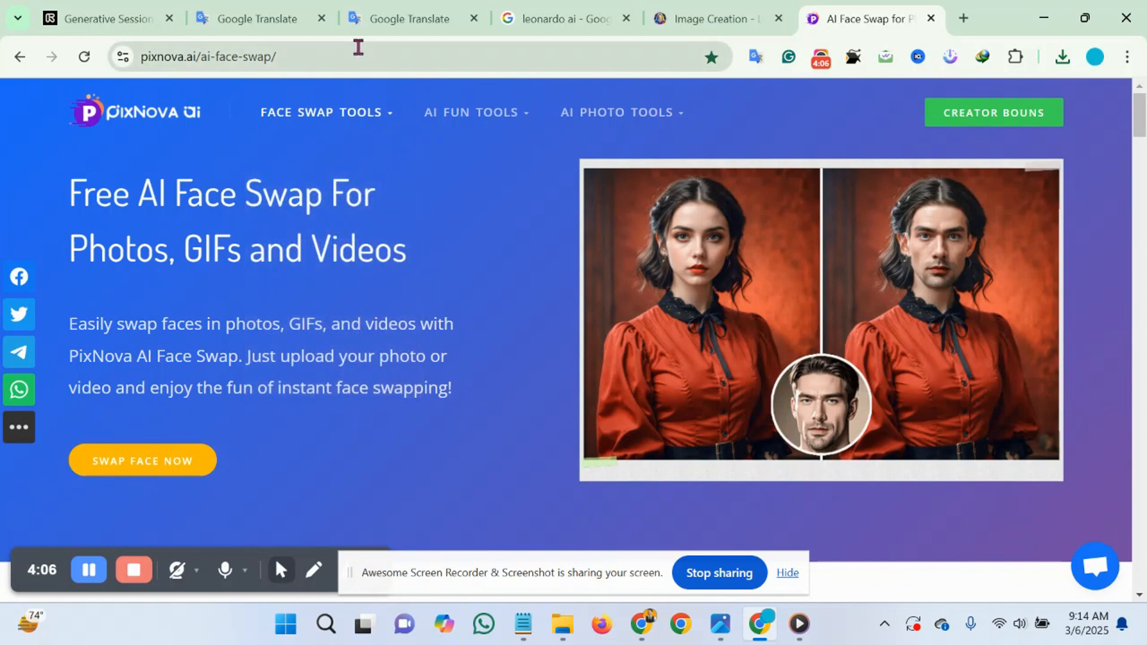
pyautogui.click(357, 53)
pyautogui.click(357, 52)
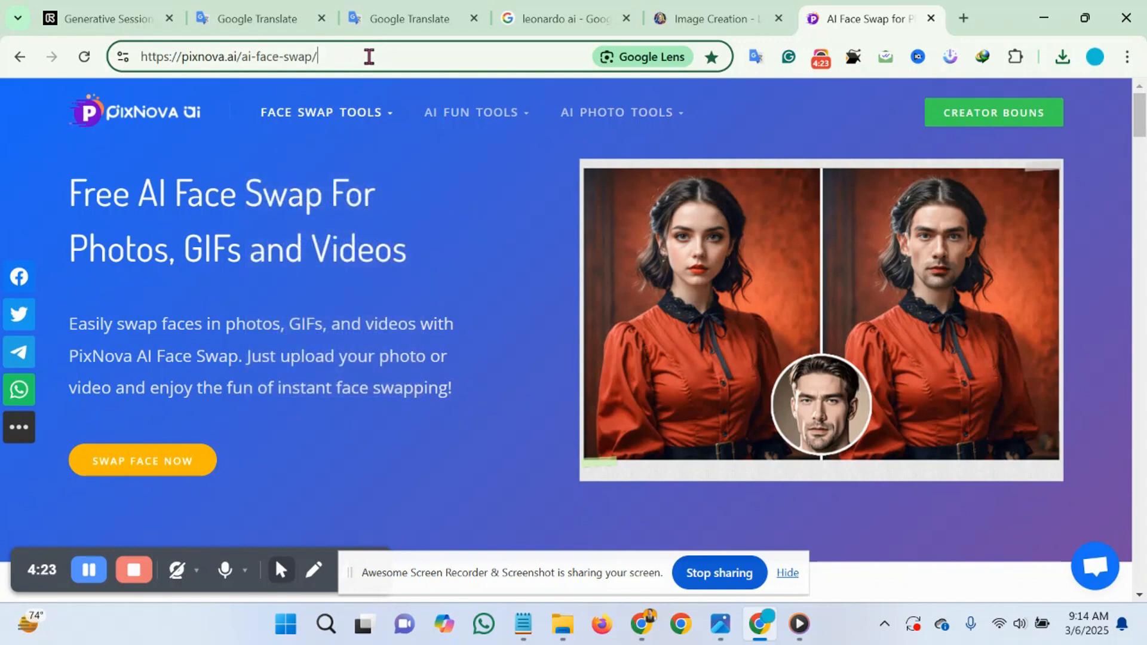
# - Open the AI Face Swap tool and upload the newest Flux_Dev cinematic portrait from Downloads as the source image
pyautogui.moveTo(363, 120)
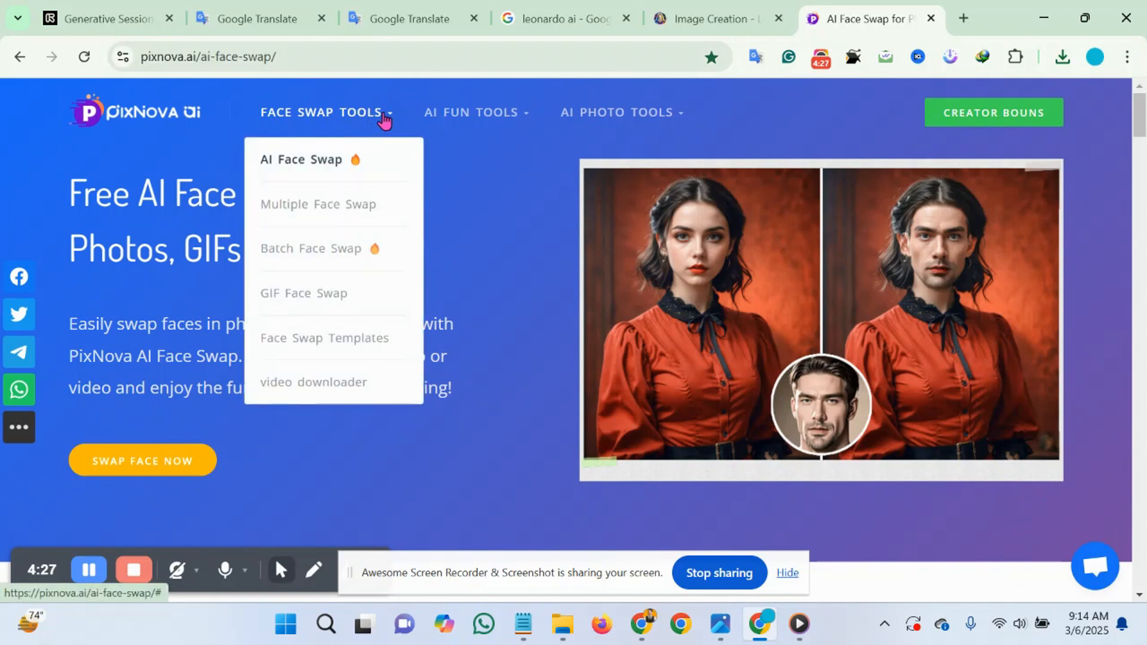
pyautogui.click(291, 165)
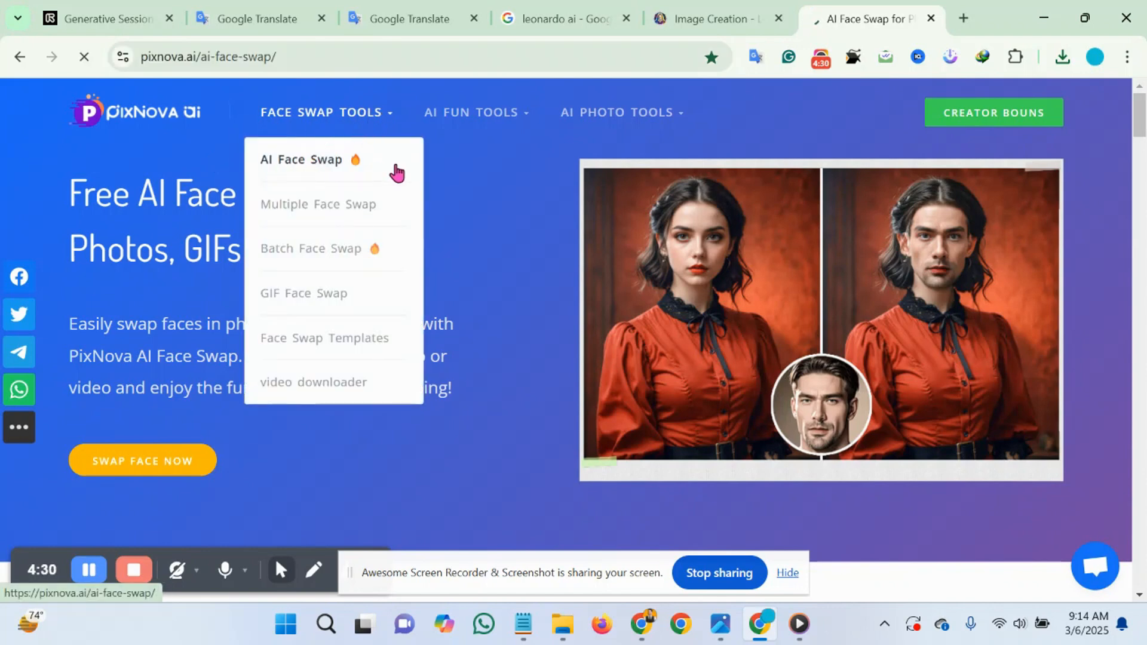
pyautogui.scroll(-8, 337, 244)
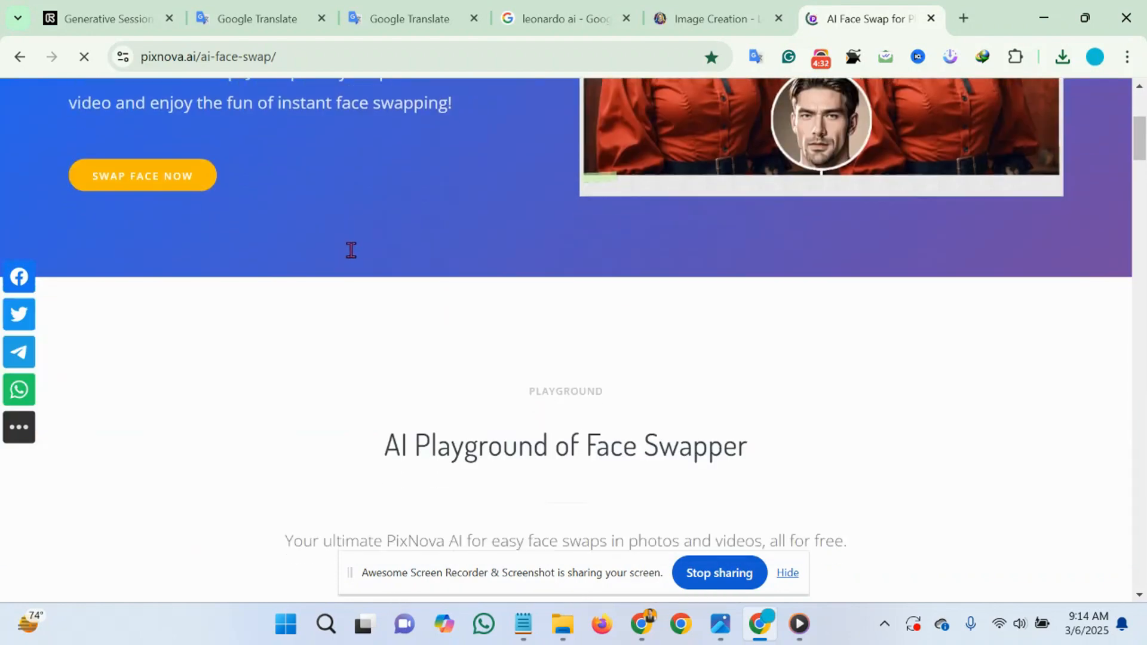
pyautogui.click(297, 359)
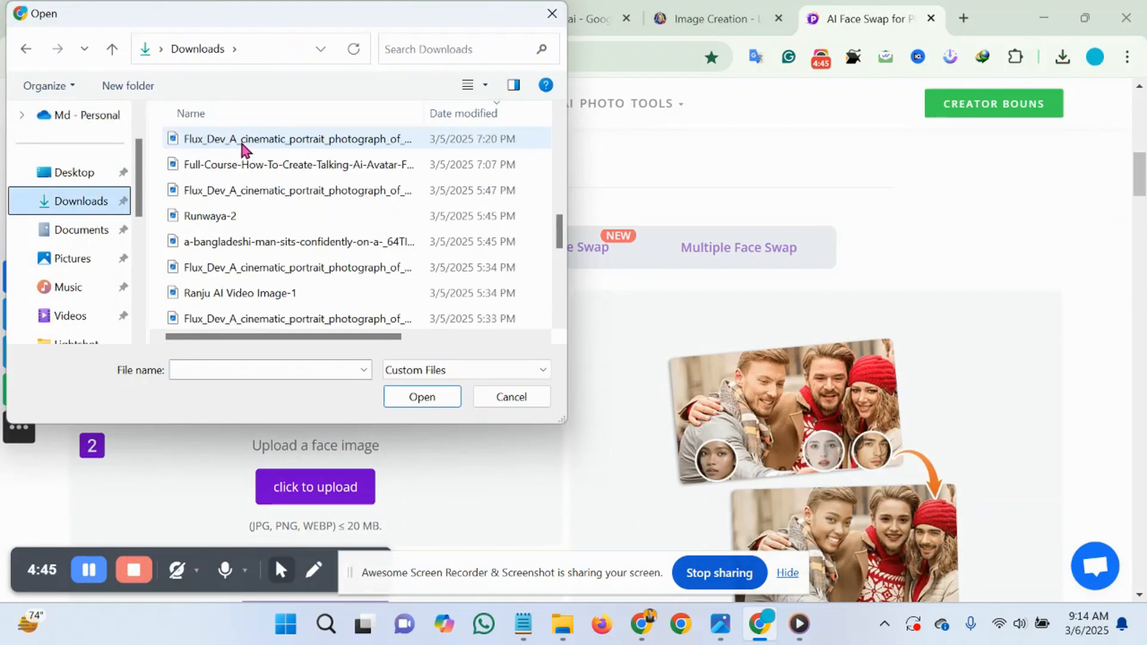
pyautogui.scroll(5, 321, 185)
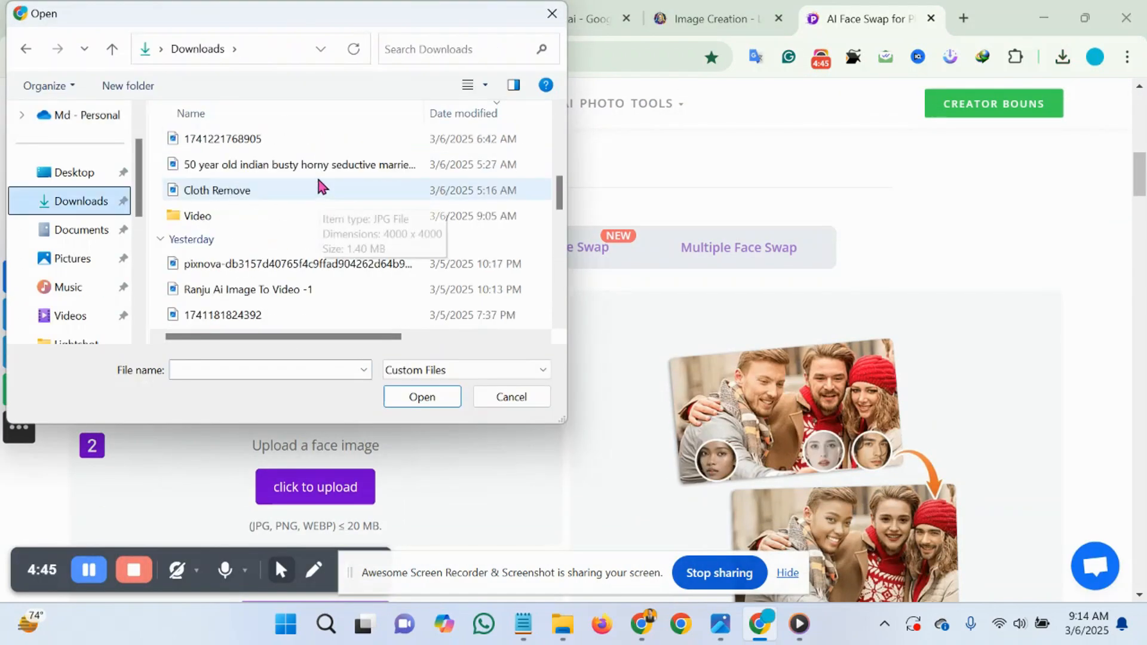
pyautogui.scroll(1, 326, 176)
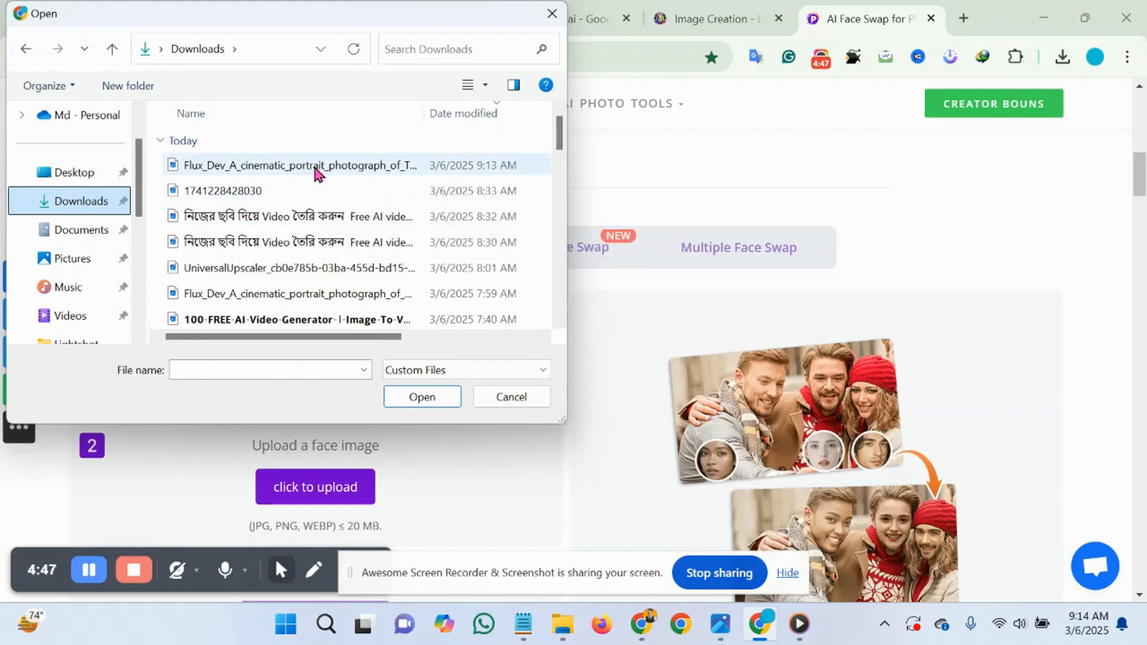
pyautogui.click(311, 171)
pyautogui.click(420, 397)
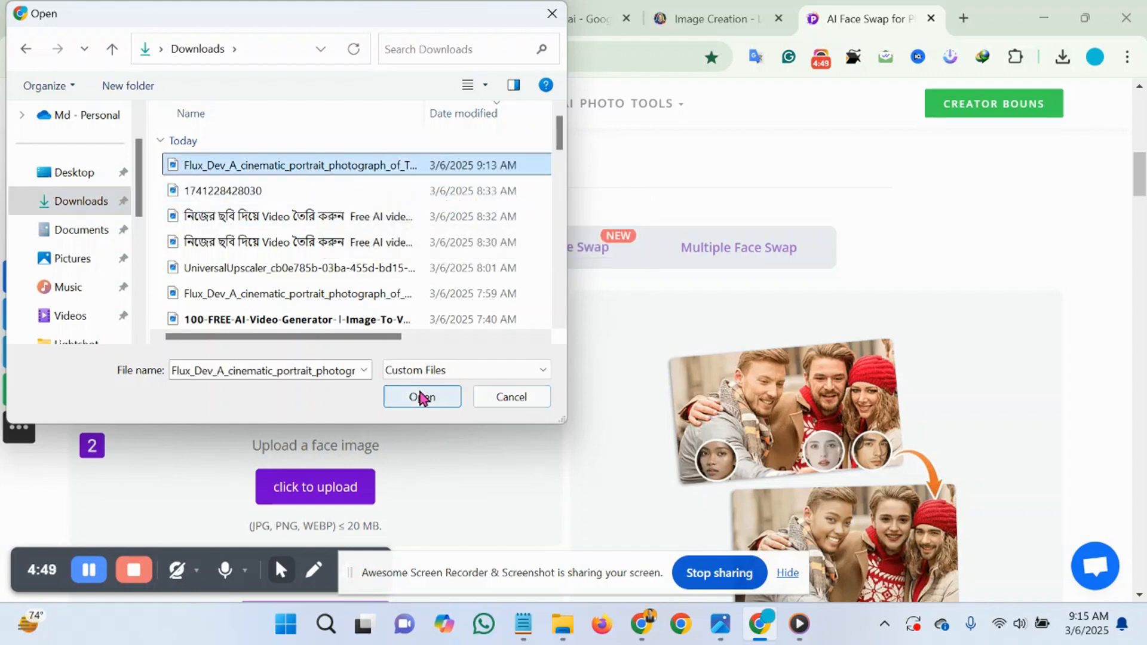
# - Upload "download (2)" from the Downloads folder as the face image
pyautogui.scroll(-3, 469, 388)
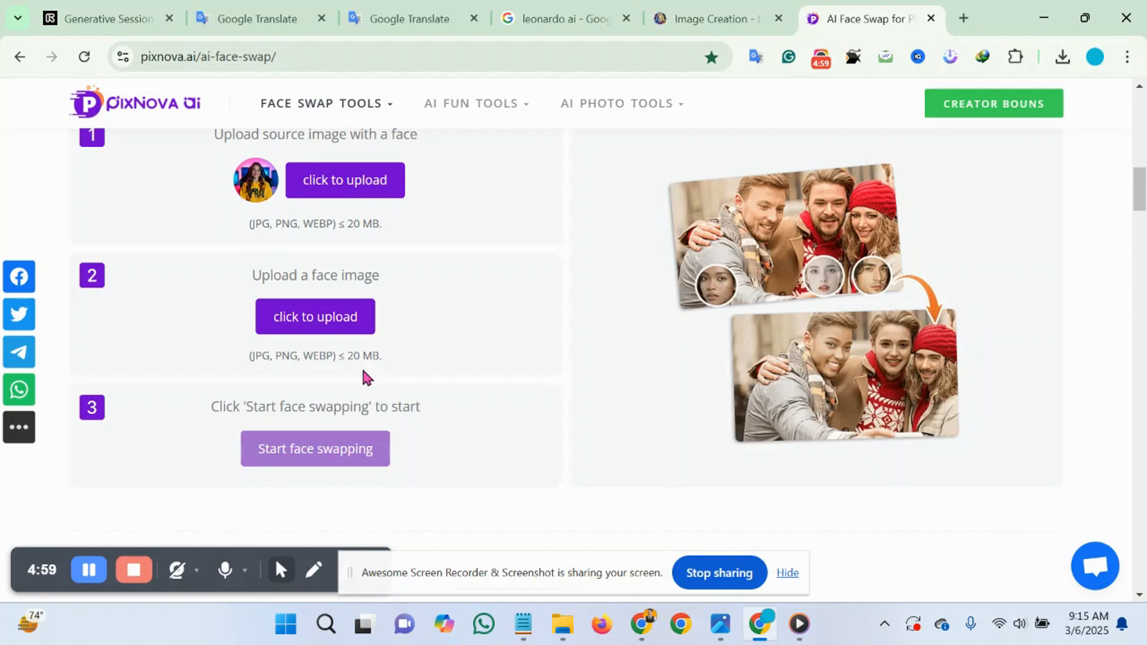
pyautogui.click(317, 320)
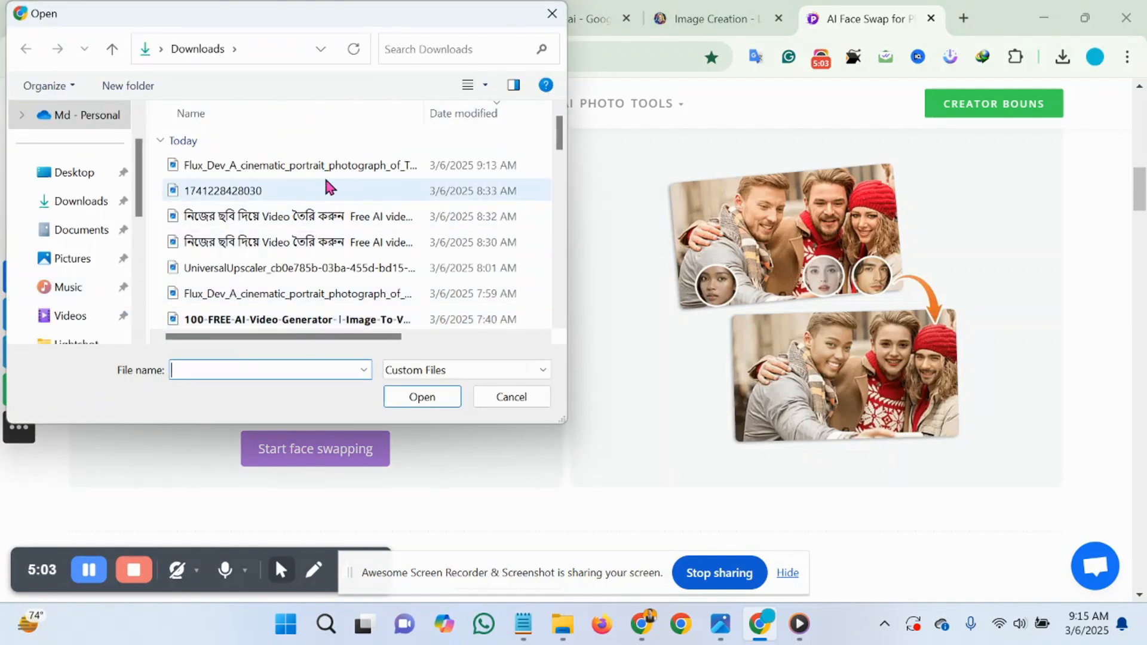
pyautogui.scroll(-1, 314, 239)
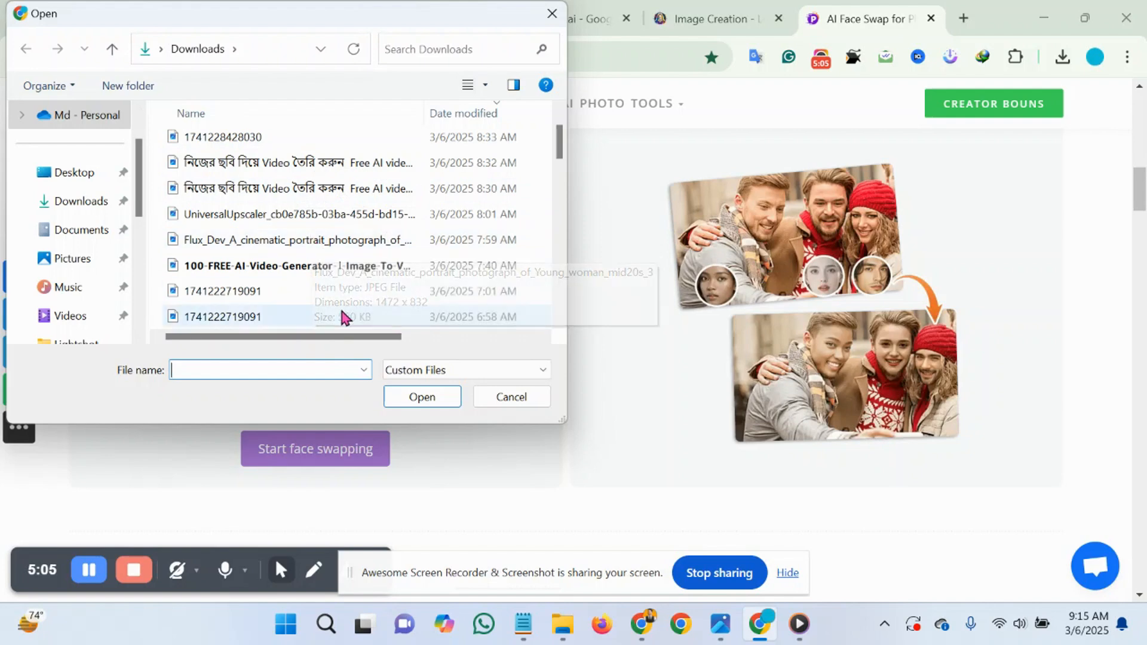
pyautogui.click(225, 292)
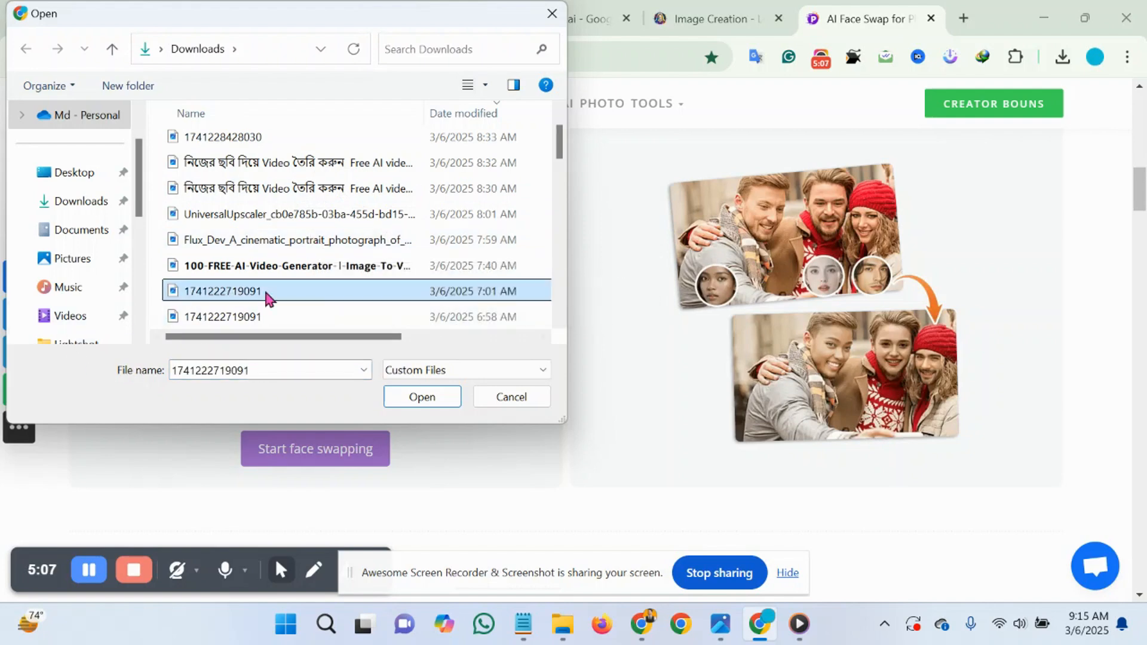
pyautogui.scroll(-2, 266, 297)
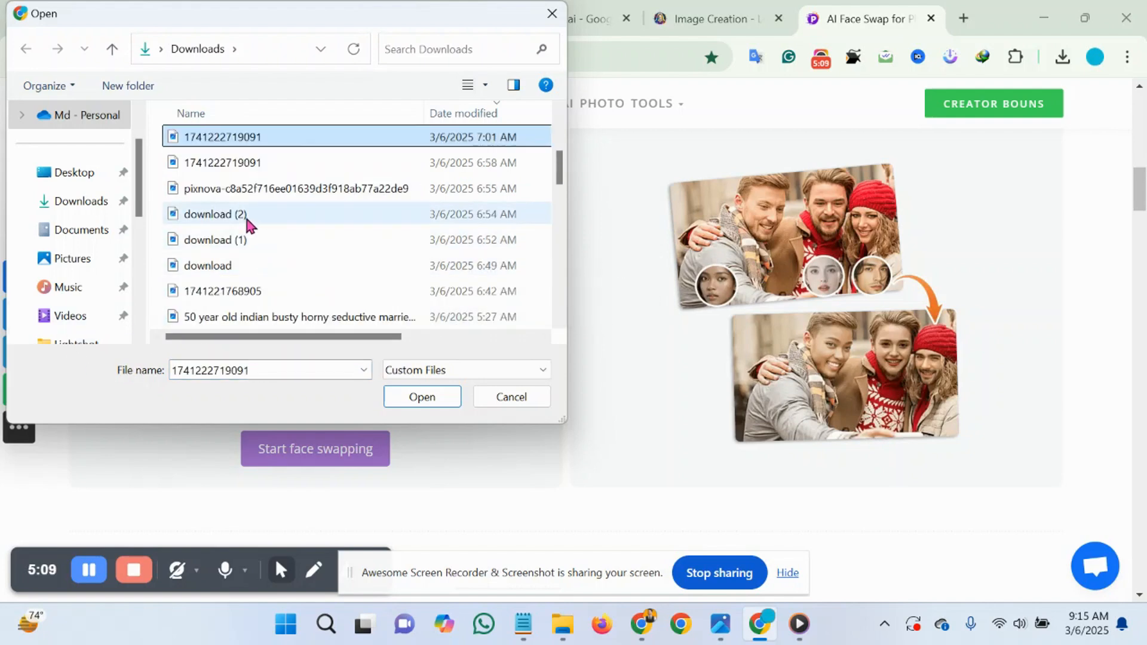
pyautogui.click(248, 219)
pyautogui.click(418, 398)
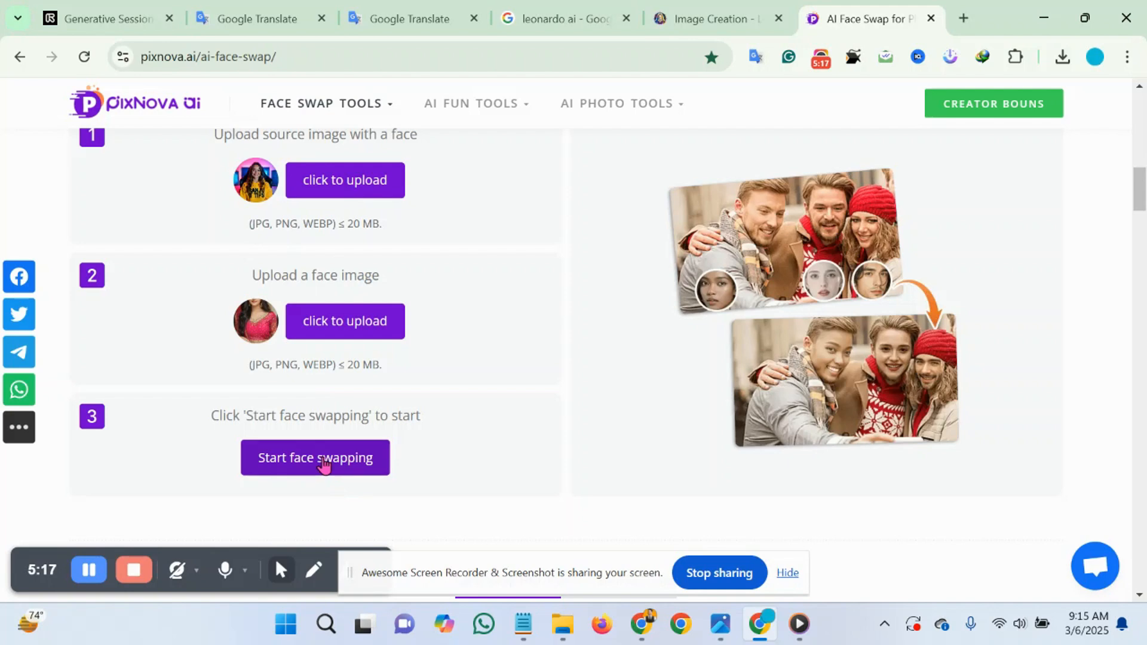
# - Run the face swap and inspect the swapped yellow-hoodie portrait in the enlarged view
pyautogui.click(323, 464)
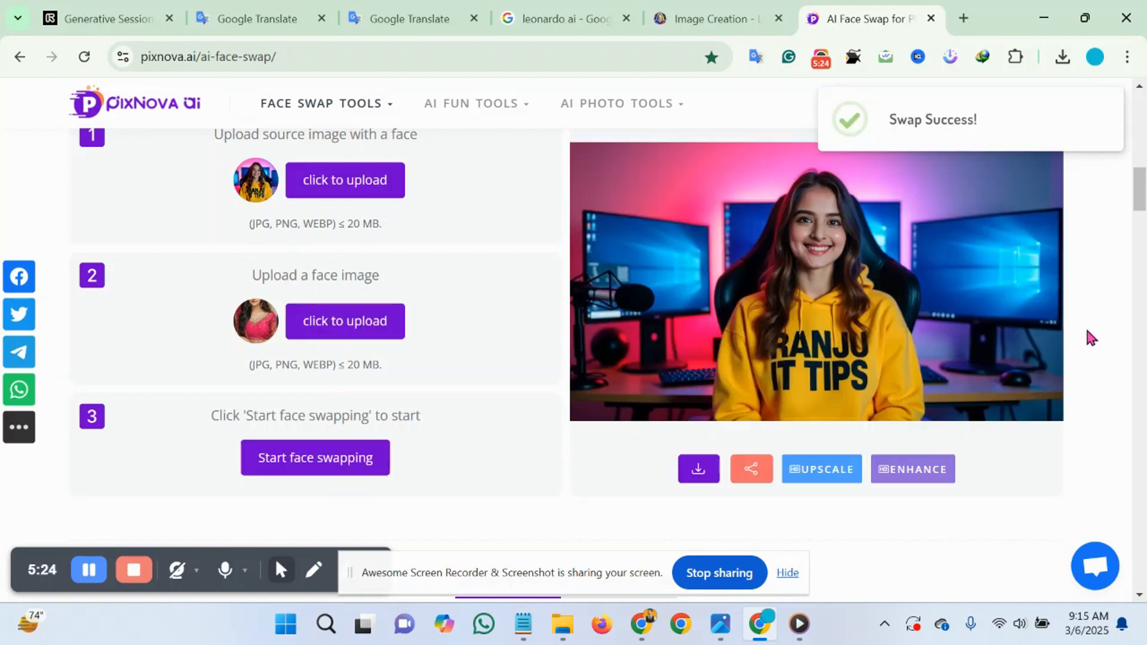
pyautogui.click(960, 264)
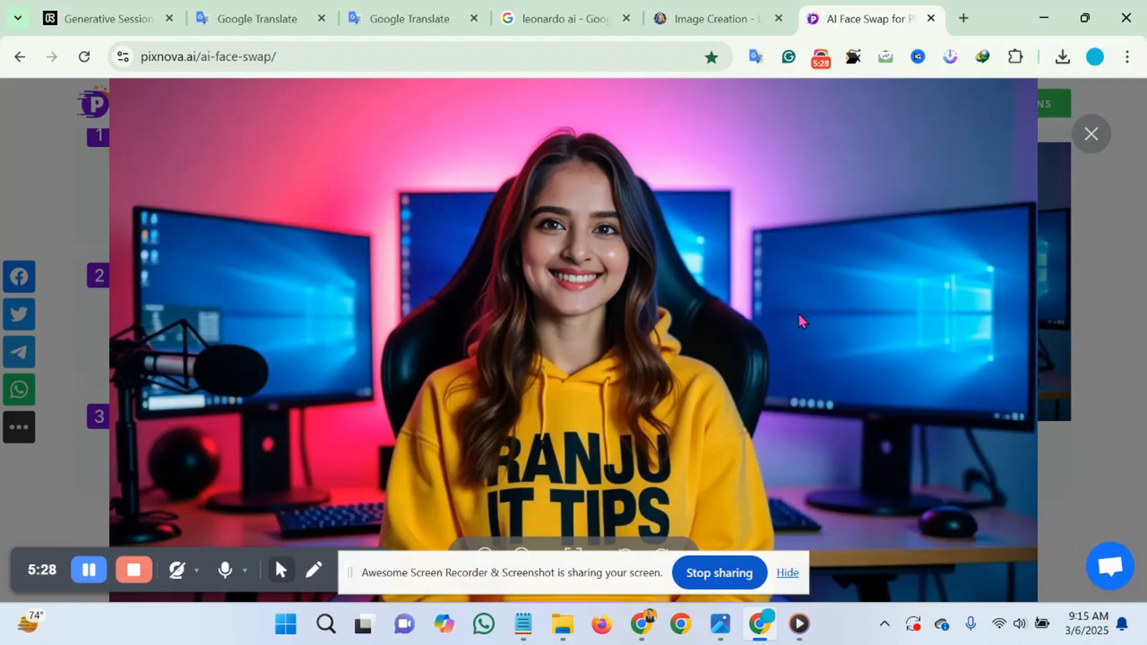
pyautogui.scroll(-2, 709, 352)
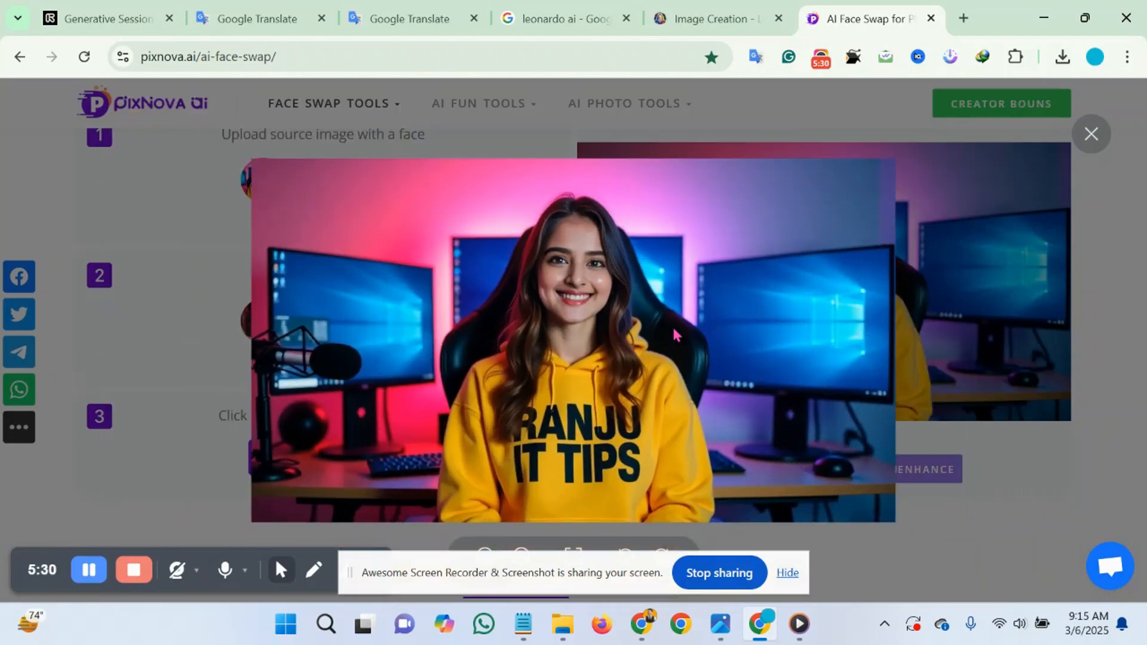
pyautogui.scroll(3, 580, 366)
pyautogui.scroll(-2, 1052, 195)
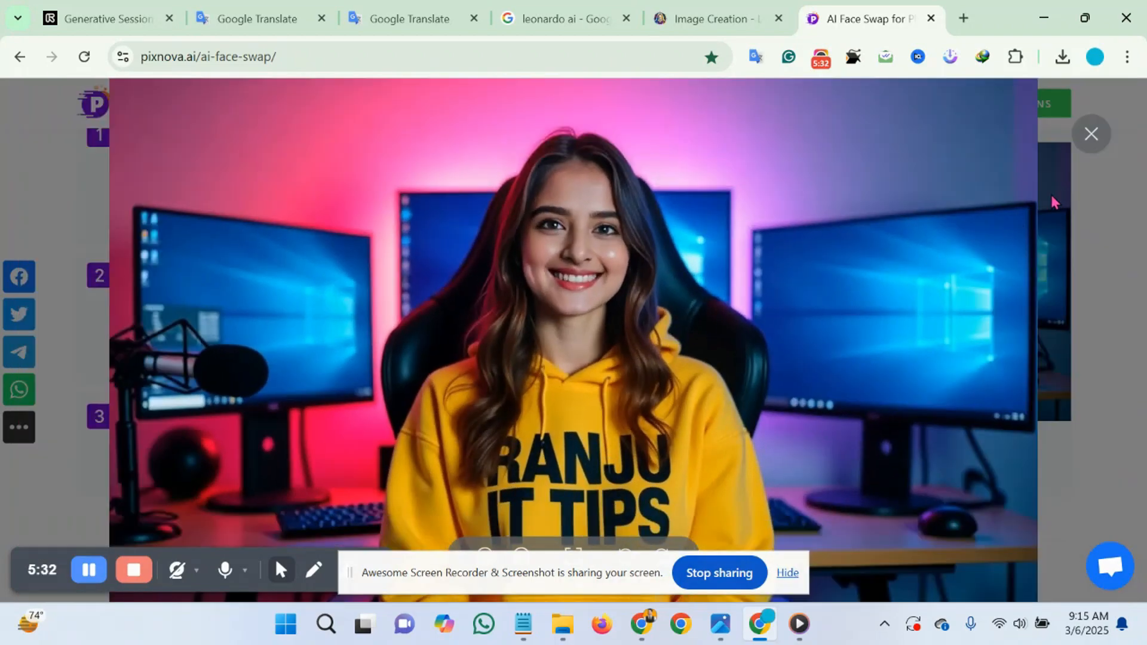
pyautogui.scroll(-3, 792, 272)
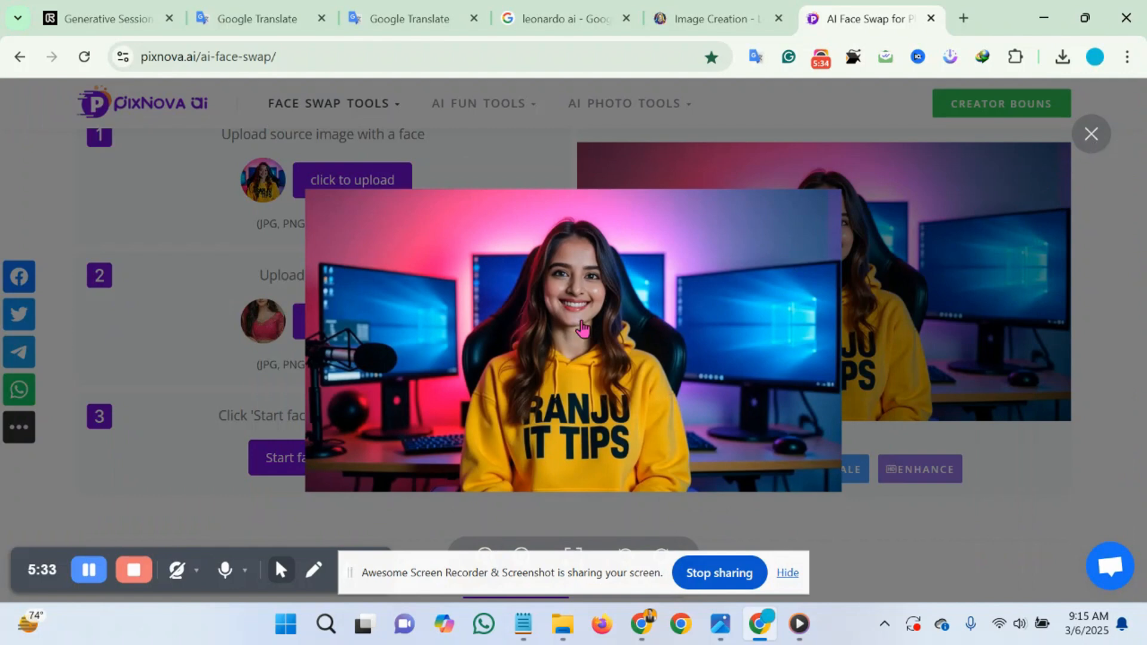
pyautogui.click(1092, 143)
# - Download the face-swapped portrait and dismiss the list of recent downloads
pyautogui.click(699, 472)
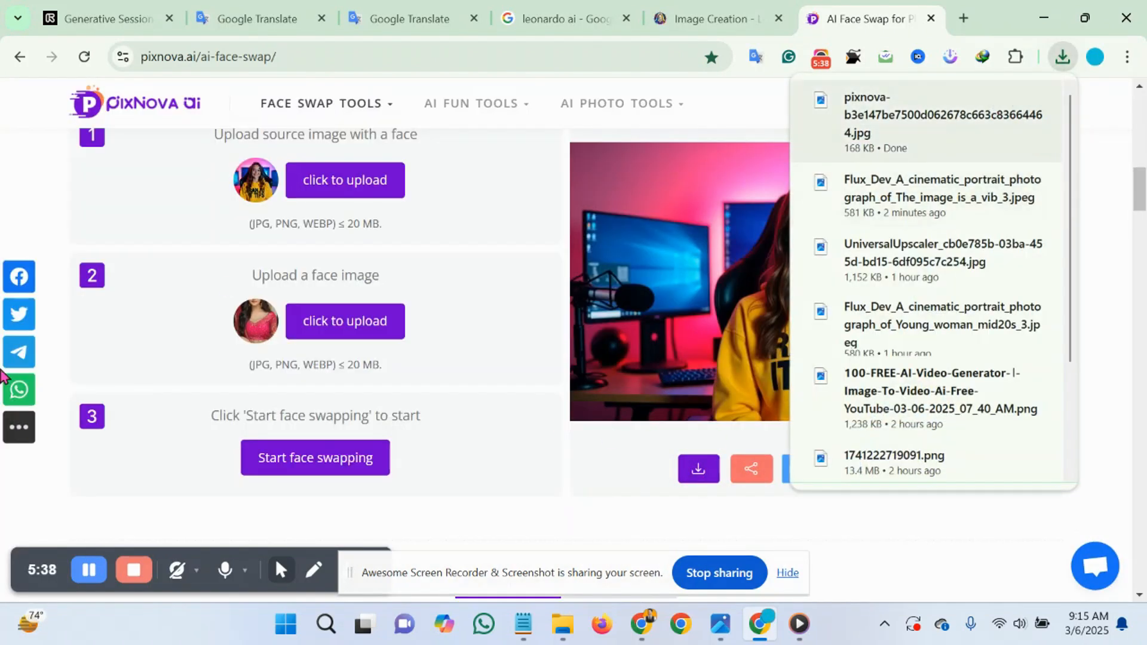
pyautogui.click(1122, 231)
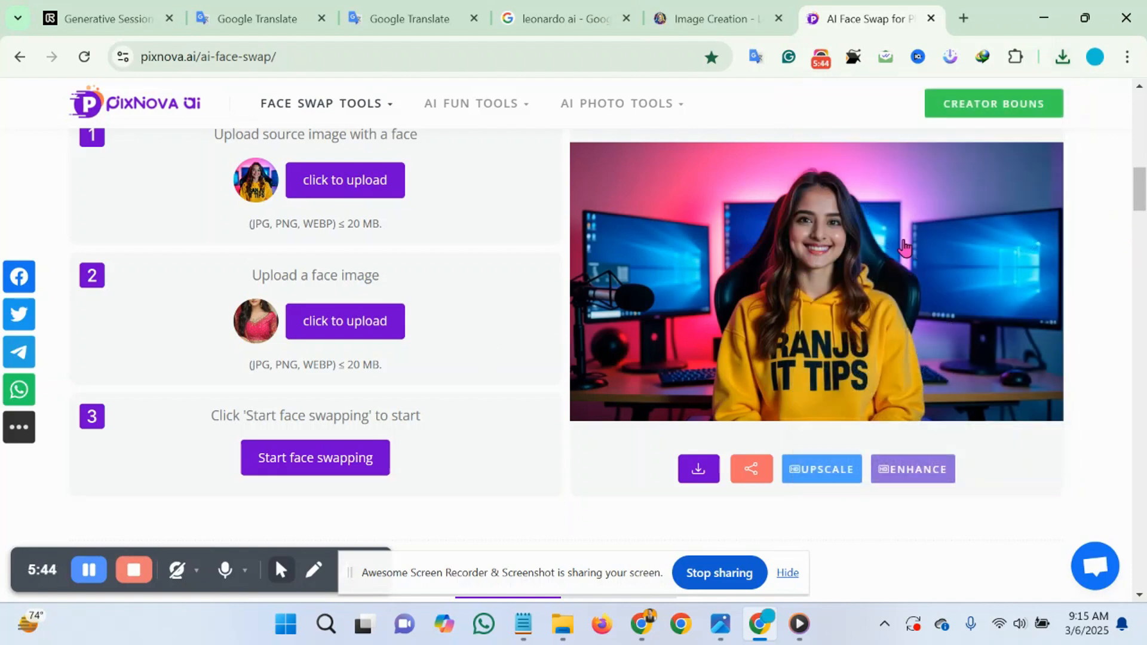
# - Switch to Runway and choose the newly downloaded pixnova-b3e147be7500d062678c663c83664464 image as the video's input image
pyautogui.click(105, 19)
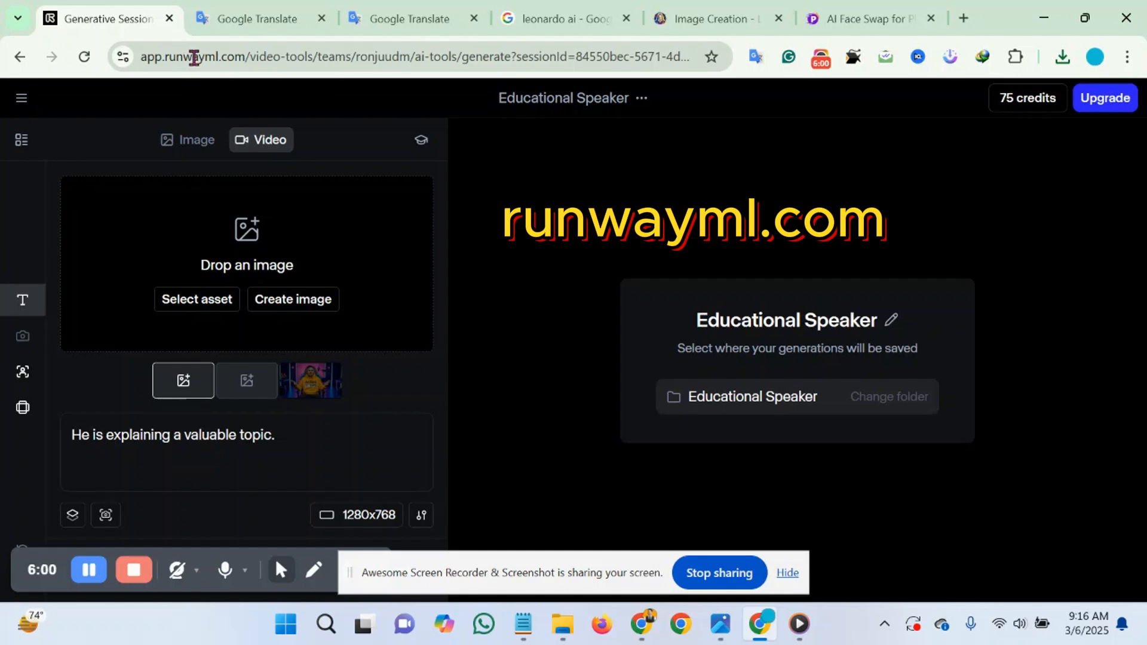
pyautogui.click(561, 17)
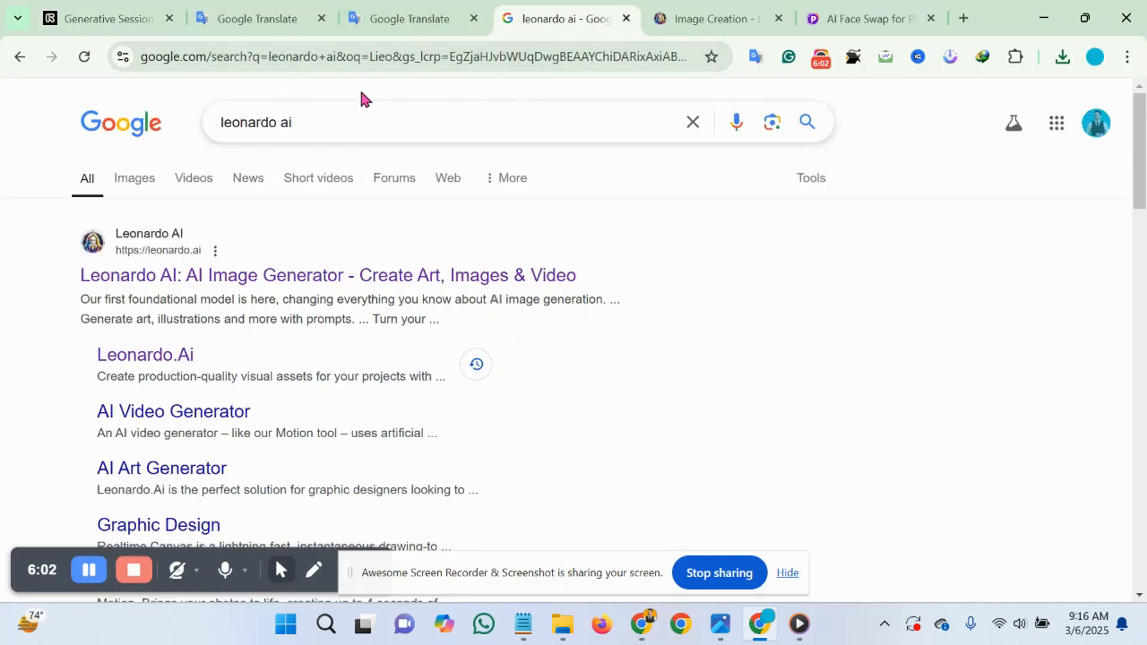
pyautogui.click(102, 18)
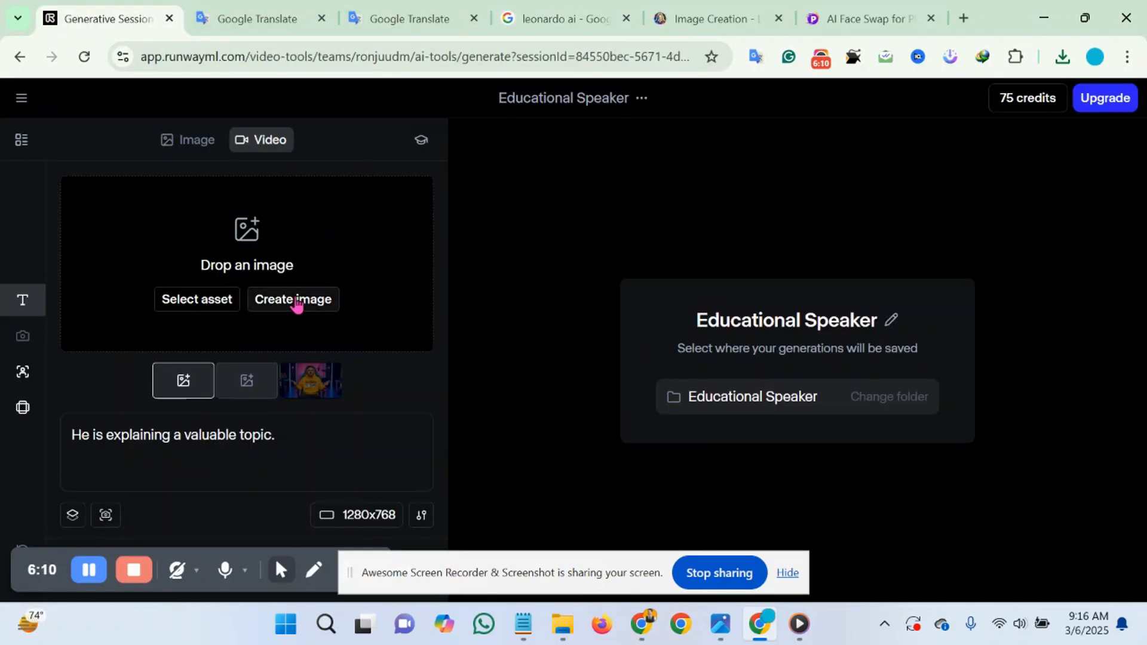
pyautogui.click(251, 230)
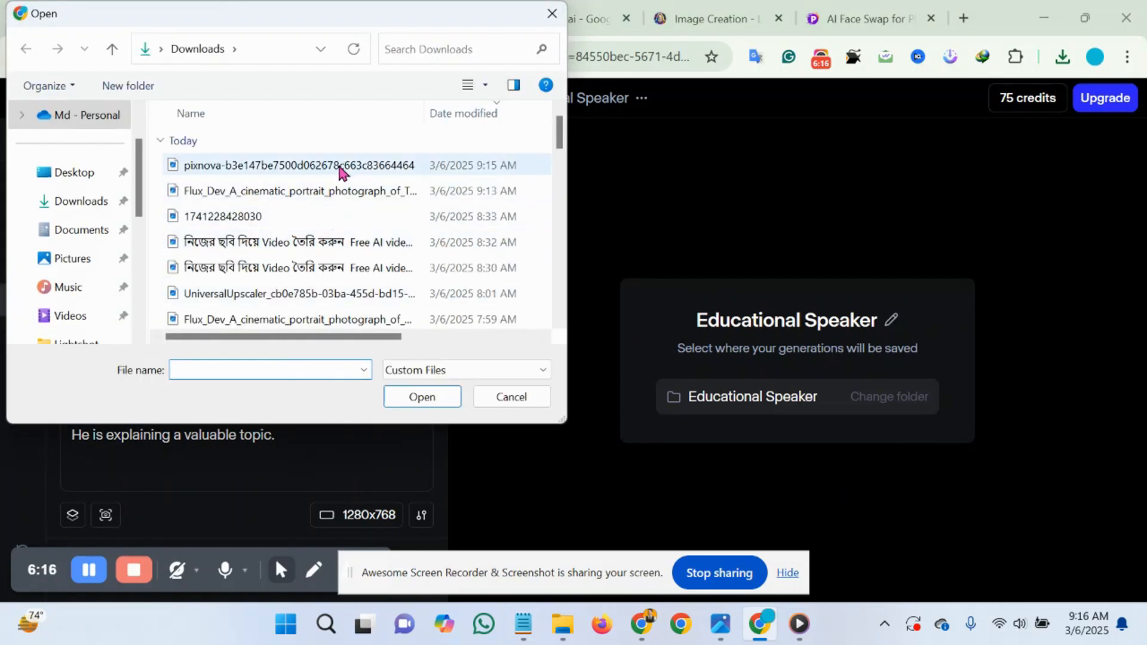
pyautogui.click(376, 167)
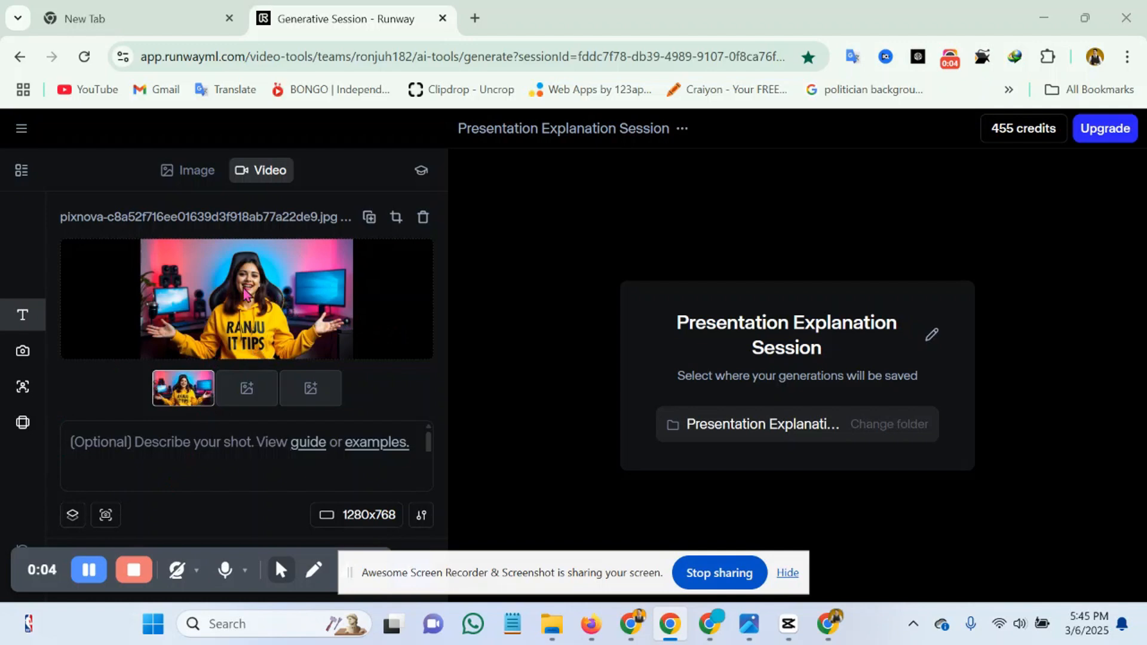
# - Fill in the shot description with the copied prompt "He is discussing a topic and trying to explain it."
pyautogui.click(217, 445)
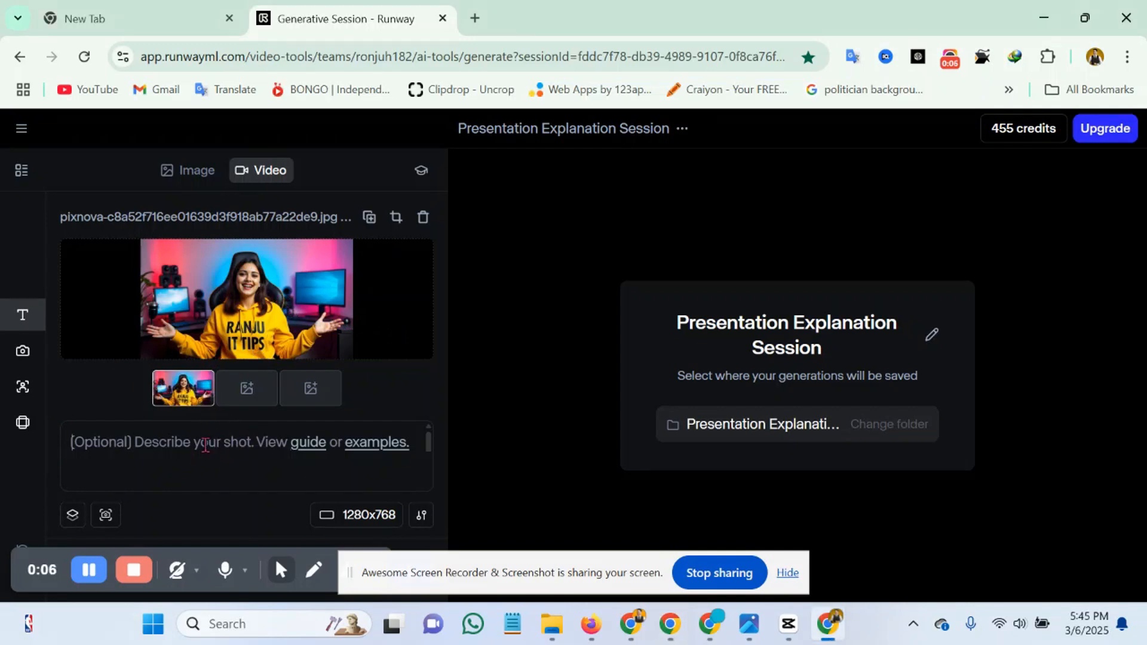
pyautogui.press('super+v')
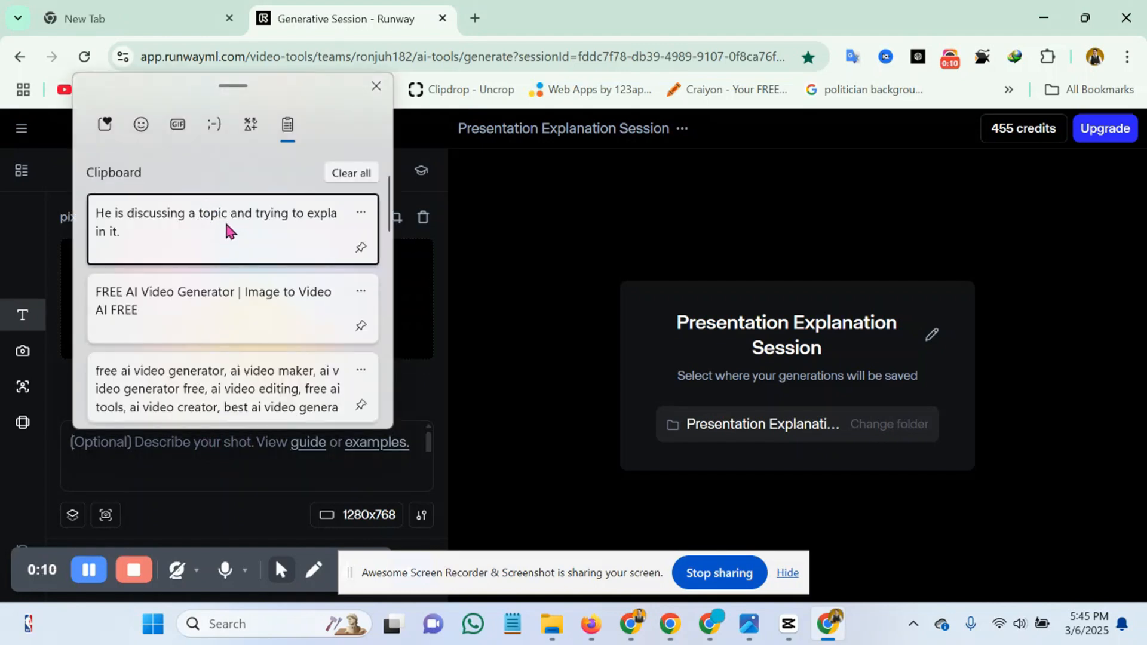
pyautogui.click(223, 218)
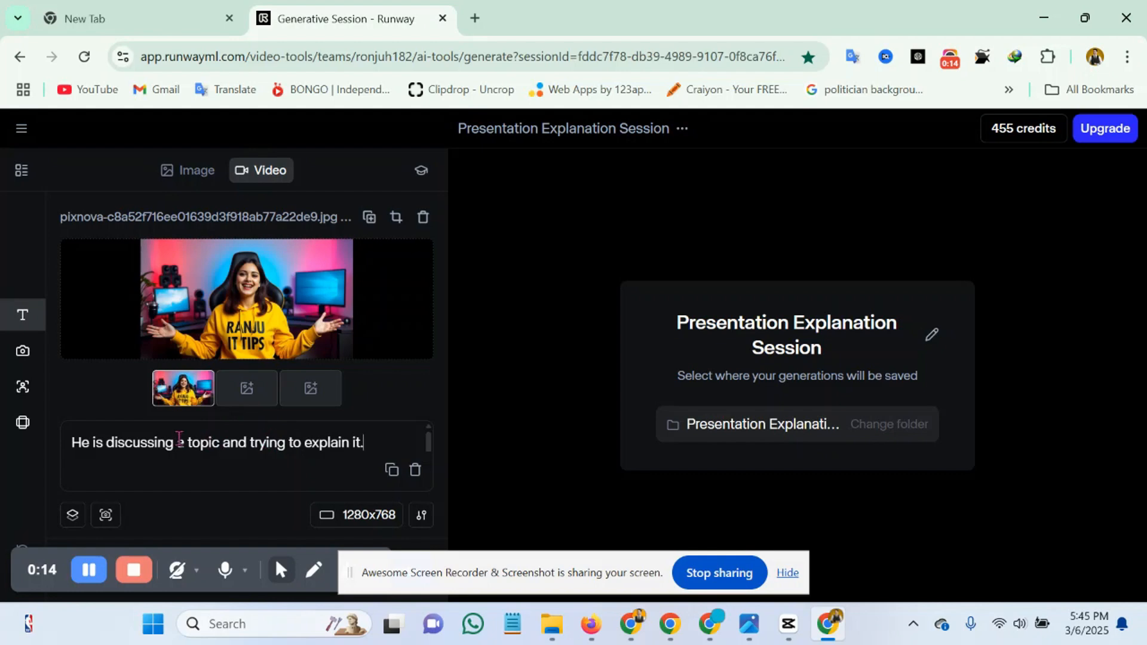
# - Check the duration and model options, generate the 10-second video with Gen-3 Alpha Turbo, and uncover its playback controls
pyautogui.moveTo(44, 557); pyautogui.dragTo(671, 558)
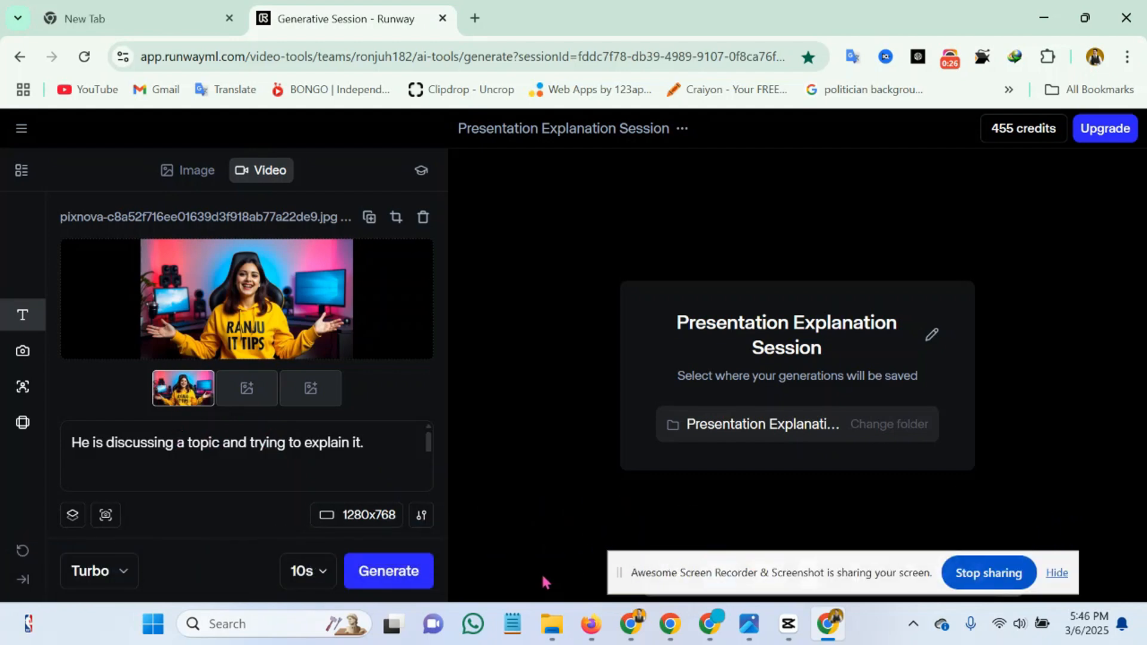
pyautogui.click(322, 576)
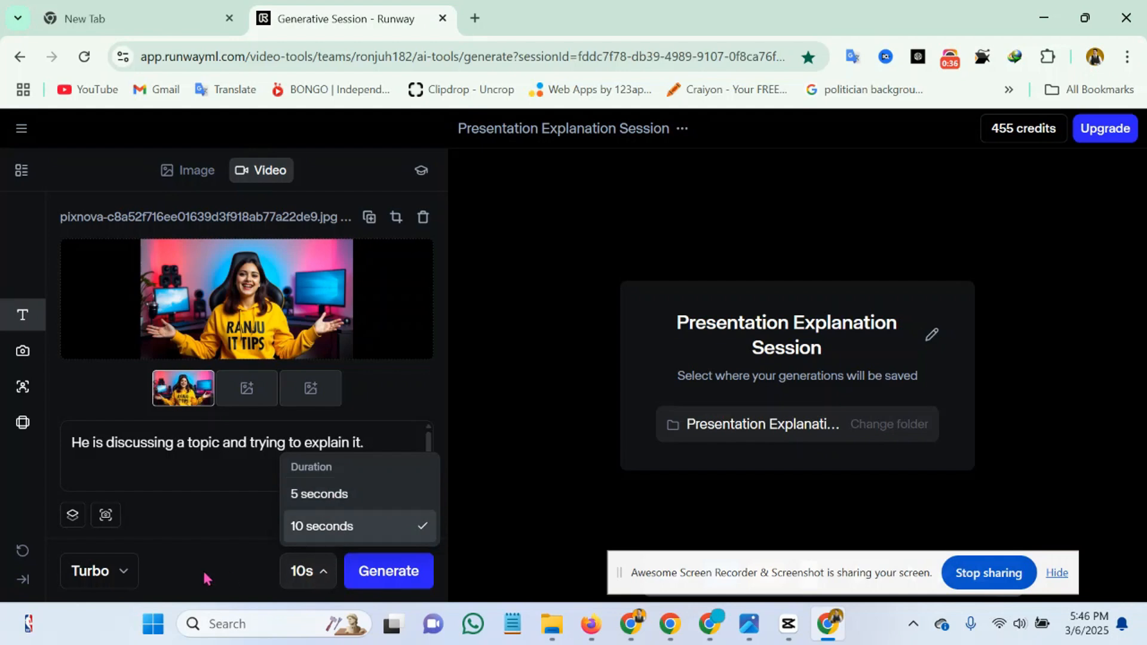
pyautogui.click(125, 576)
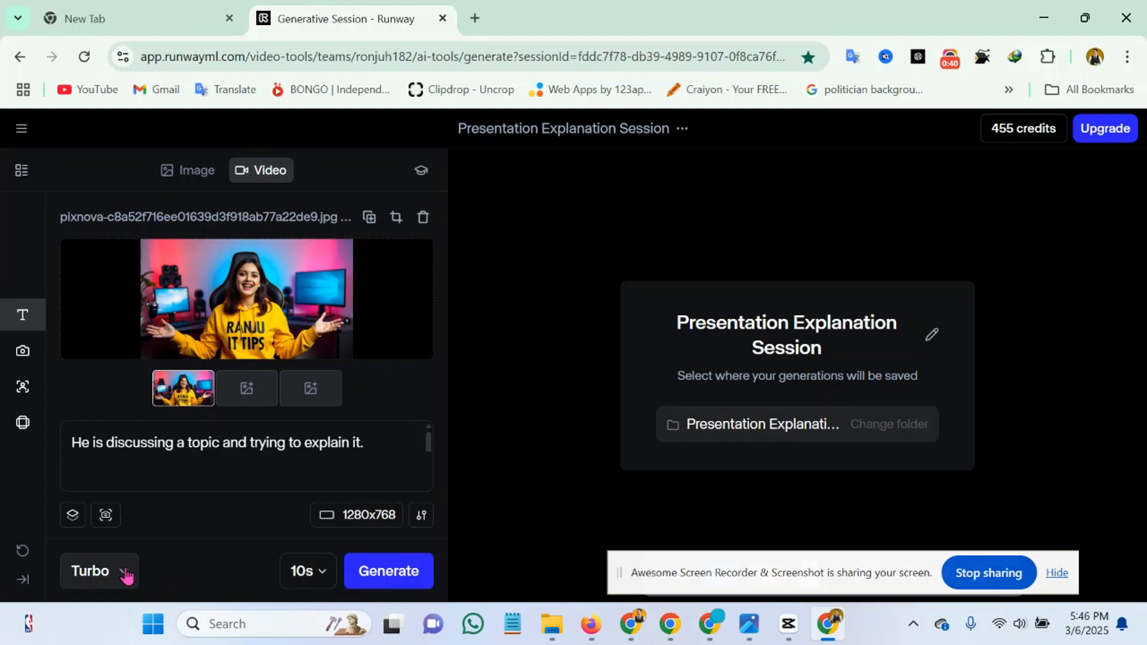
pyautogui.click(125, 576)
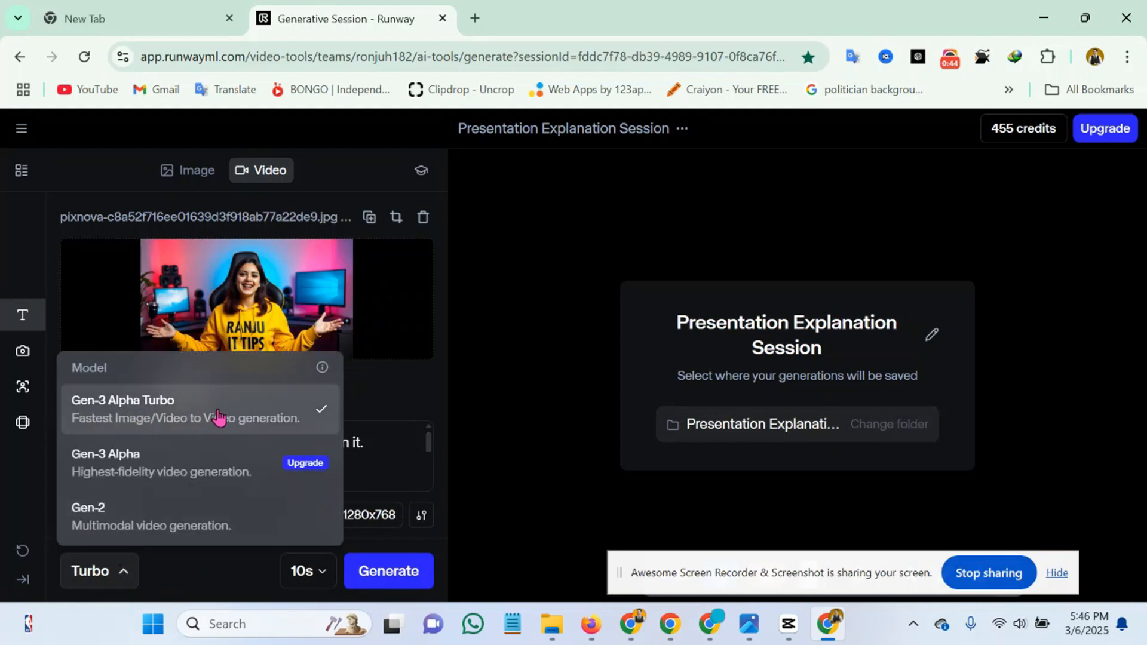
pyautogui.click(124, 573)
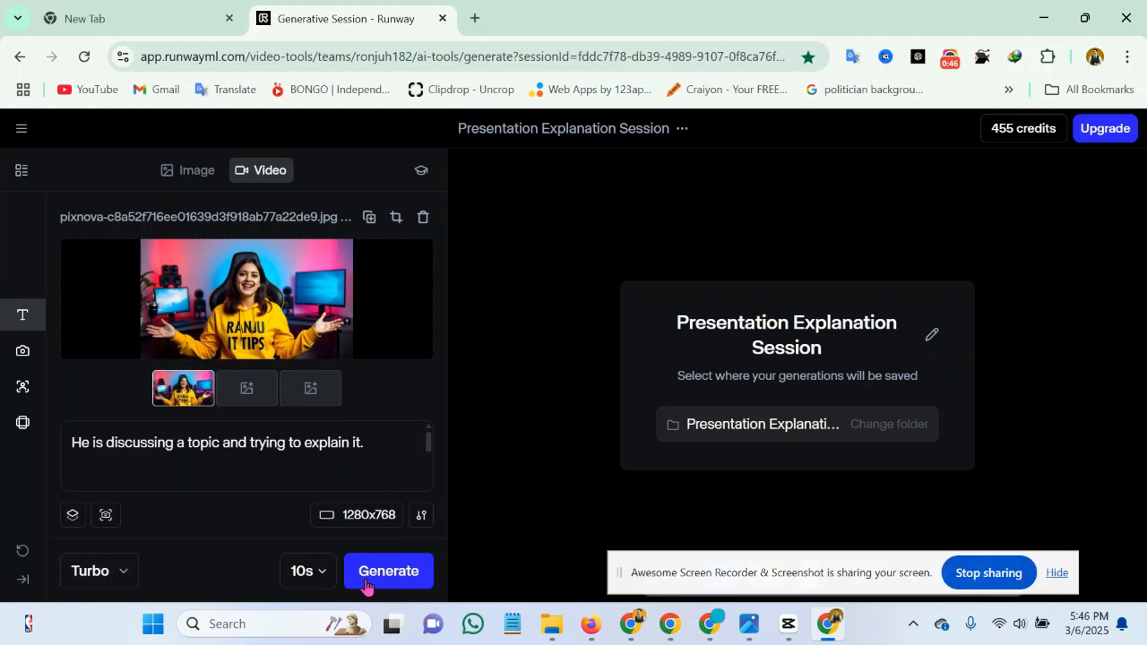
pyautogui.click(389, 571)
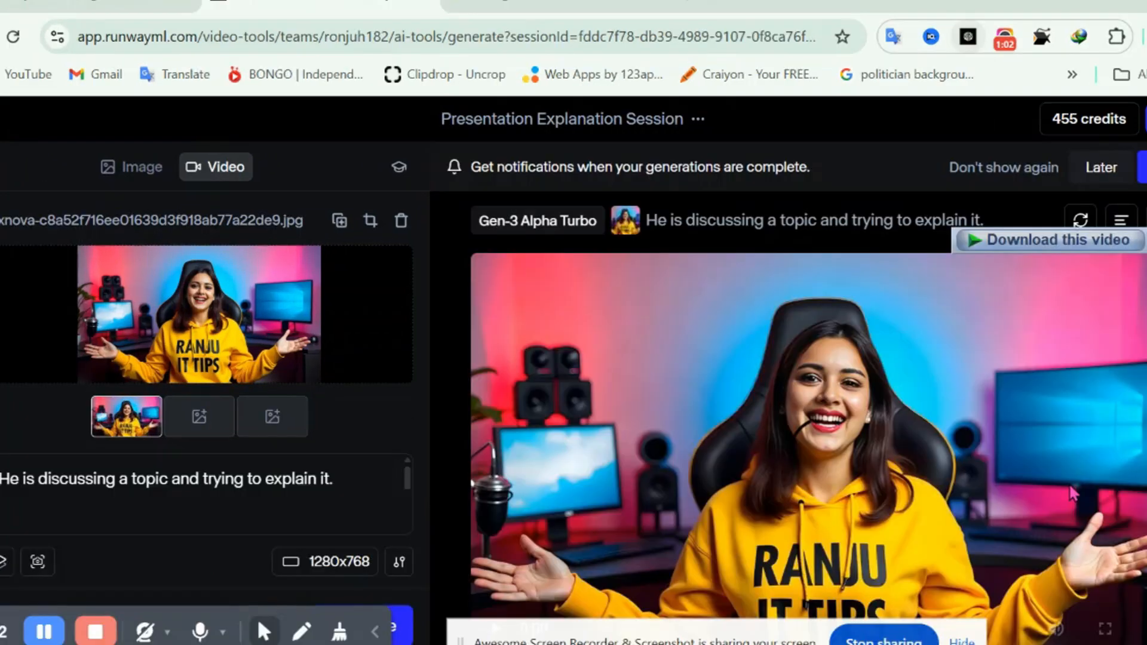
pyautogui.moveTo(637, 637); pyautogui.dragTo(1, 625)
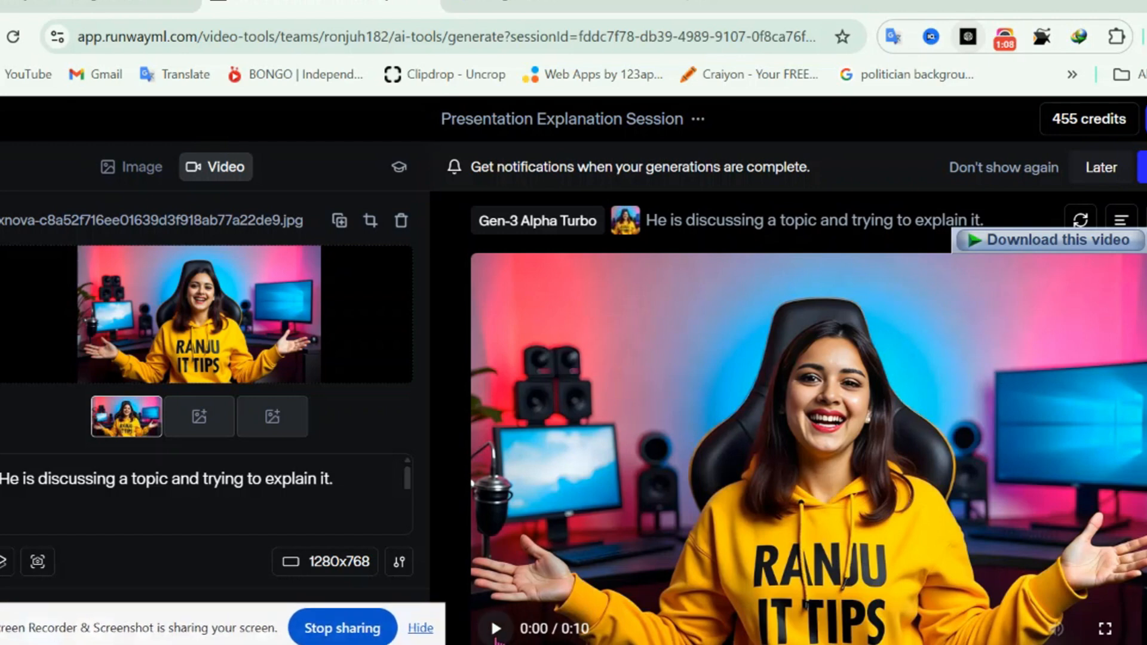
# - Play back the generated Gen-3 Alpha Turbo presentation video and download it
pyautogui.click(496, 630)
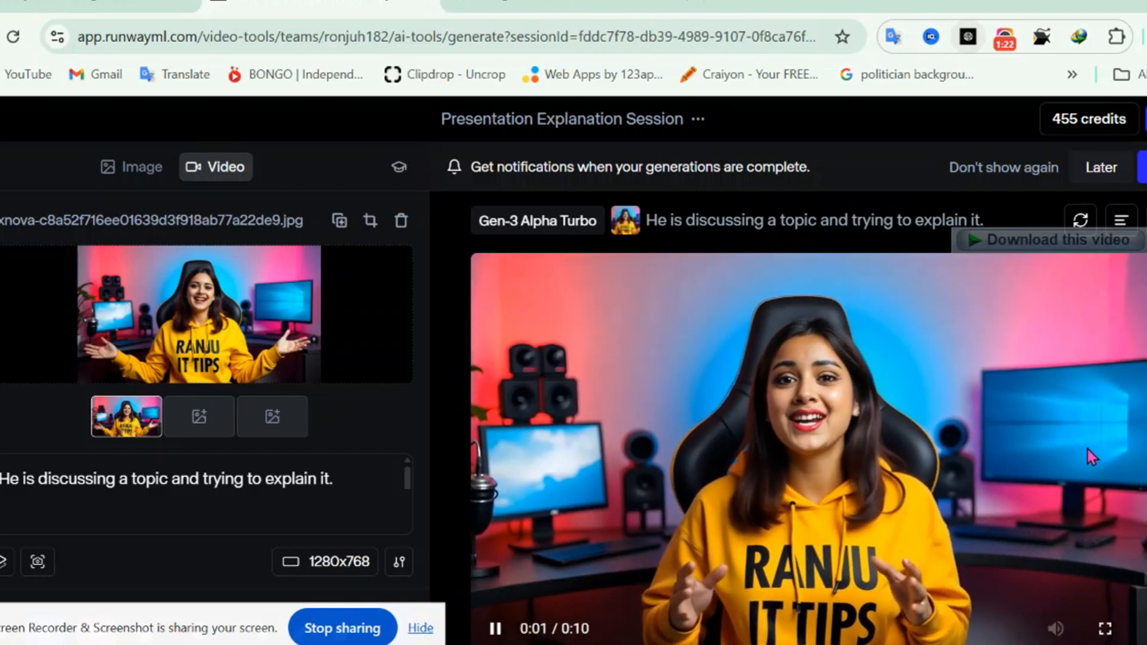
pyautogui.scroll(-1, 1076, 451)
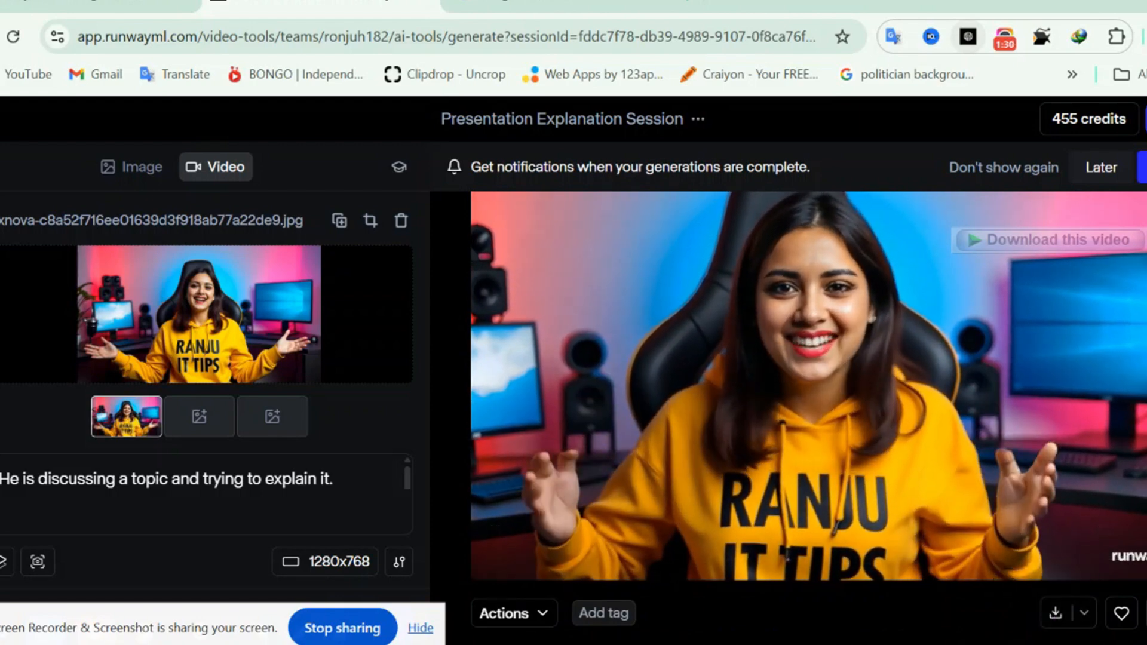
pyautogui.click(1055, 618)
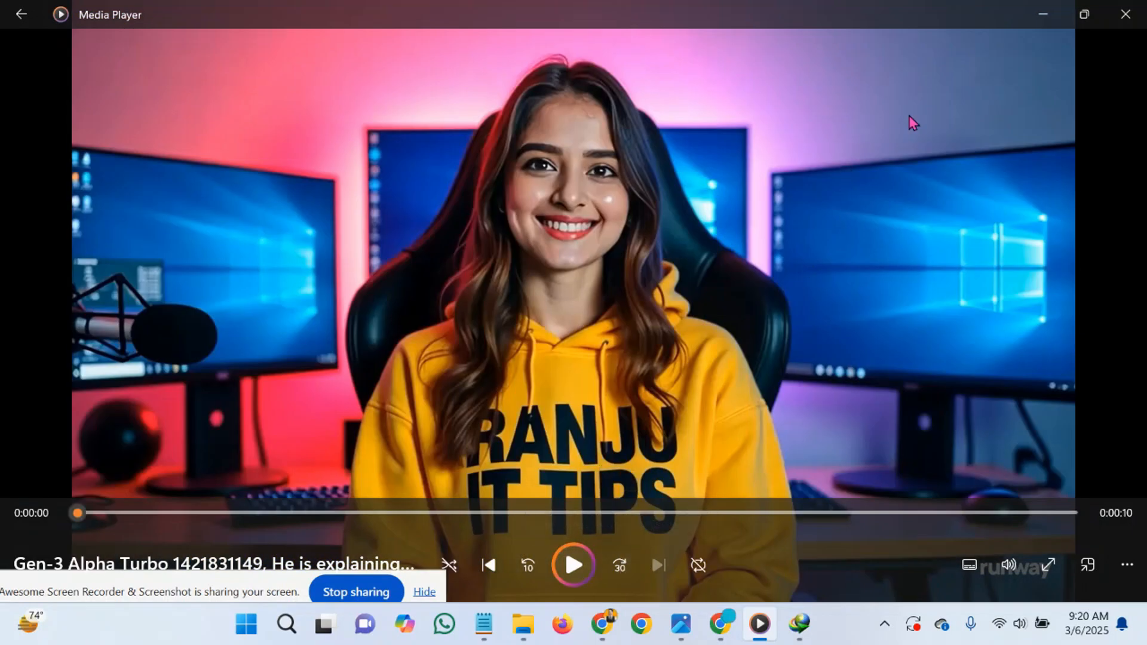
# - Return to the Runway session by minimizing Media Player and Internet Download Manager and closing the downloaded video's File Properties dialog
pyautogui.click(1048, 12)
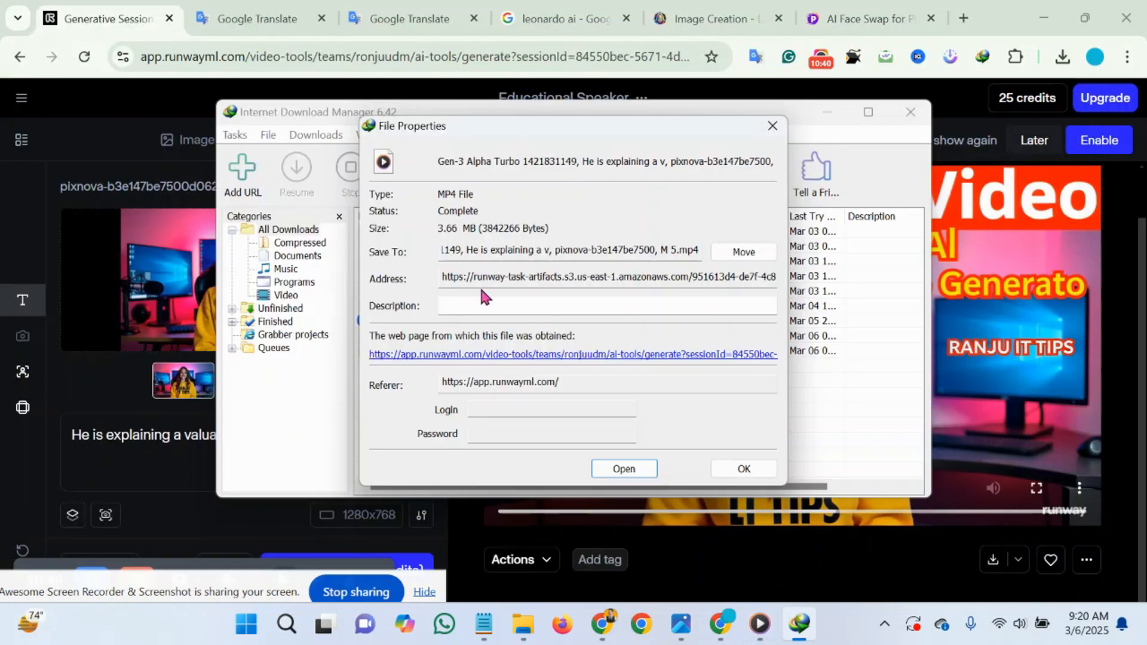
pyautogui.click(773, 125)
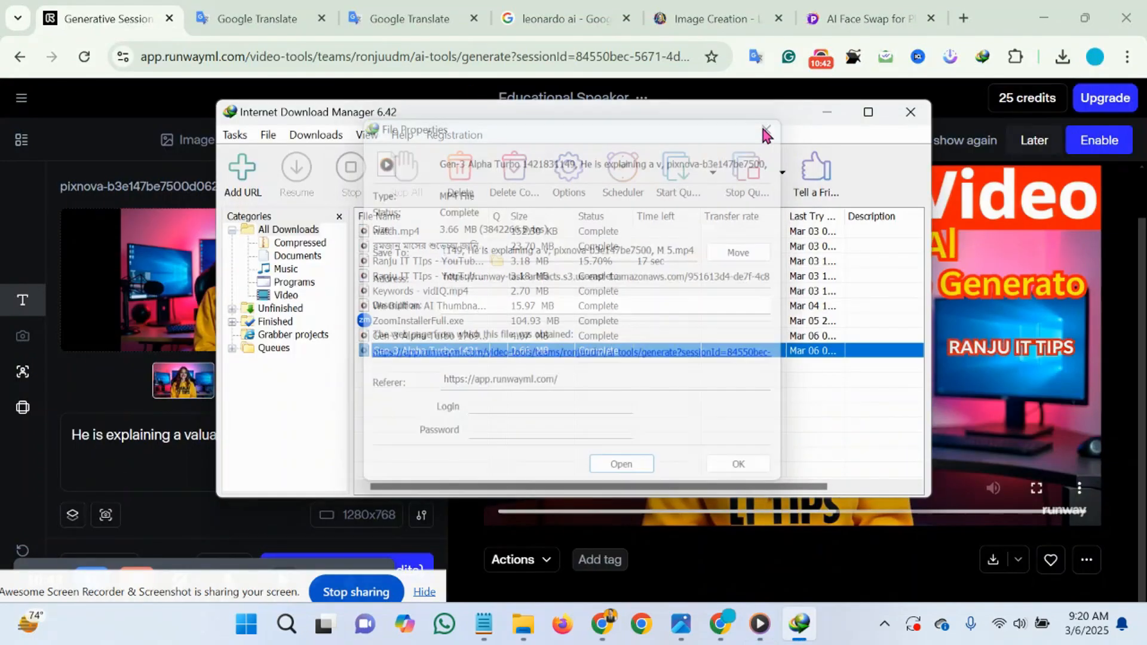
pyautogui.click(827, 112)
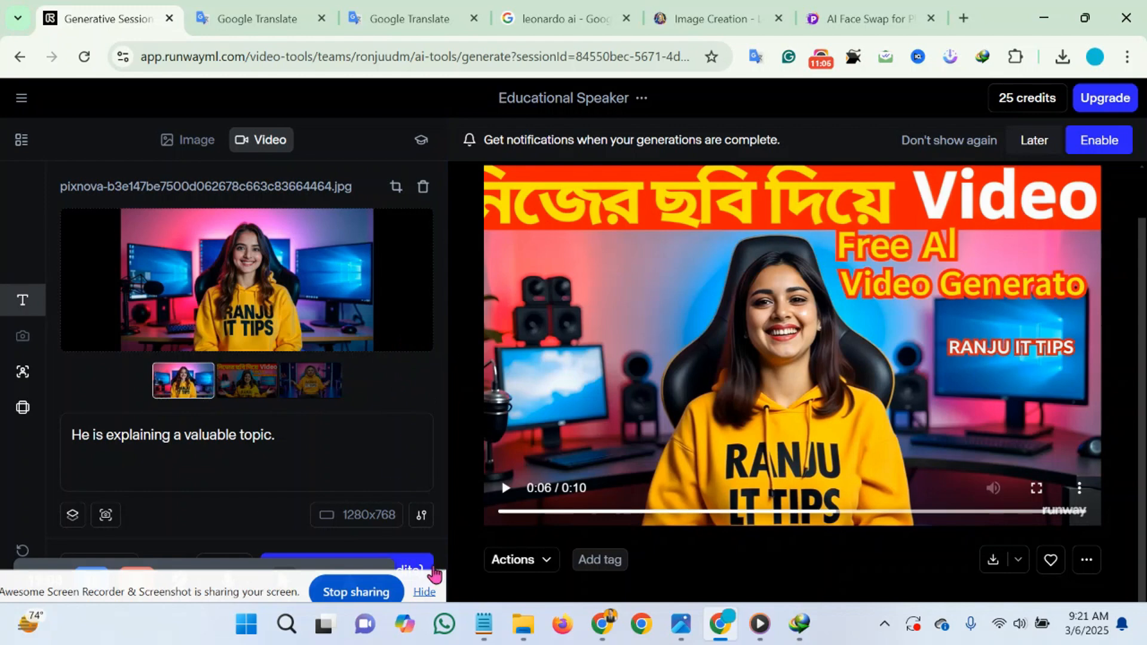
pyautogui.moveTo(361, 567)
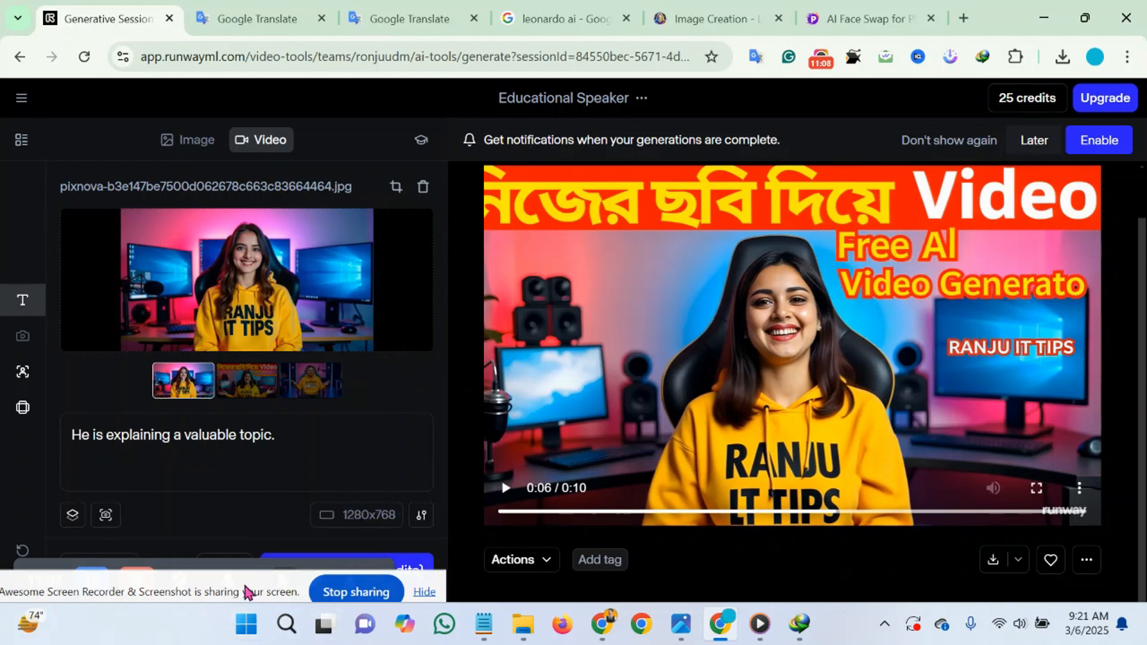